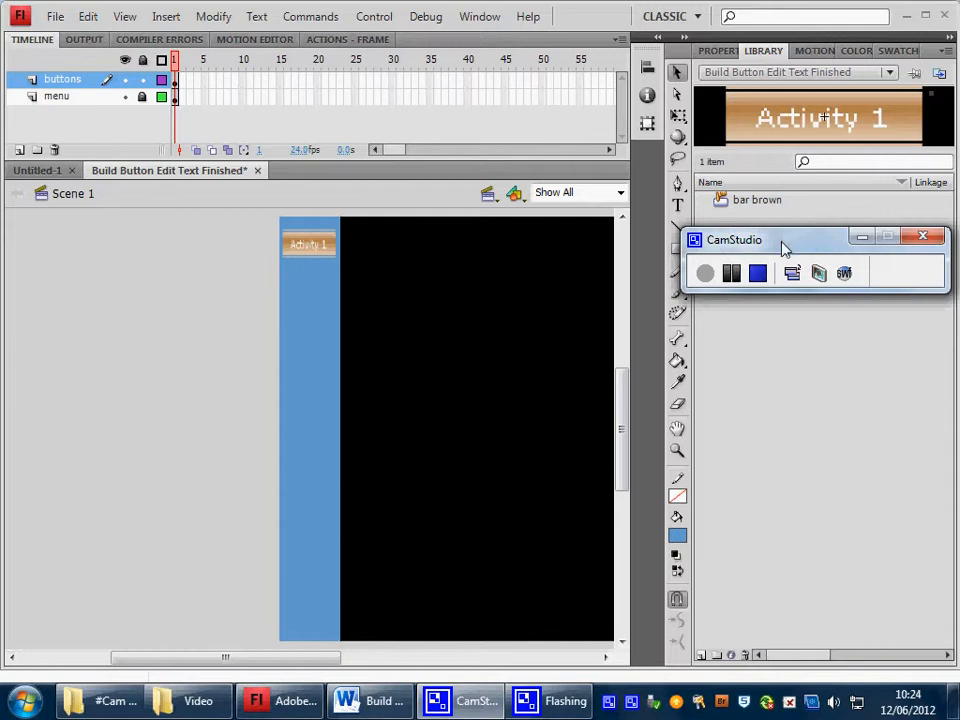
Rename the "bar brown" button symbol in the library to "activity 1"
drag(784, 248, 781, 362)
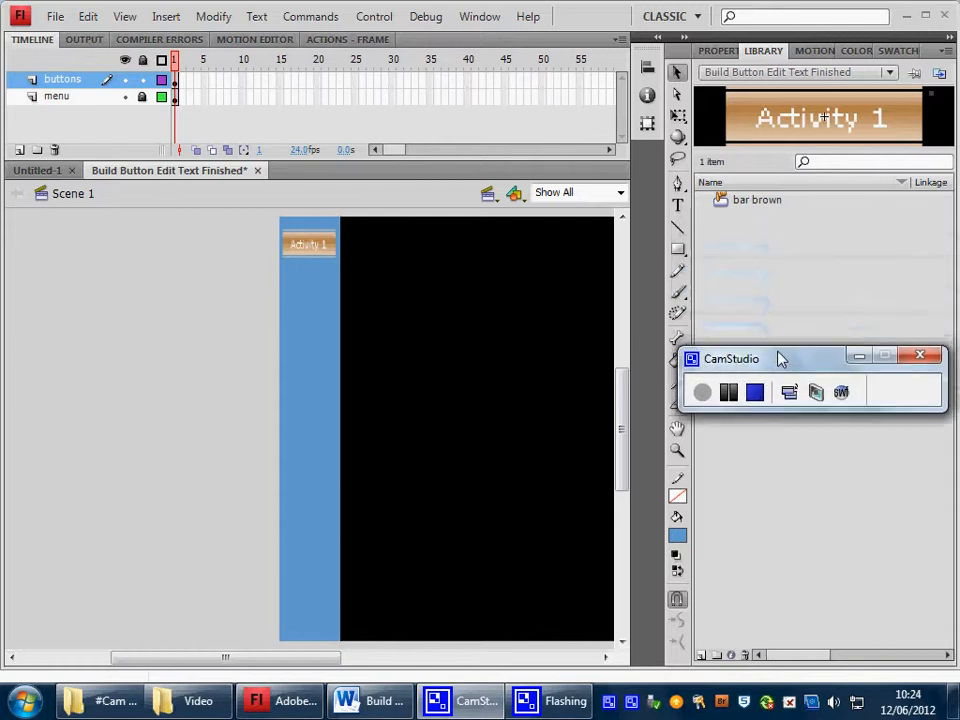
right_click(757, 204)
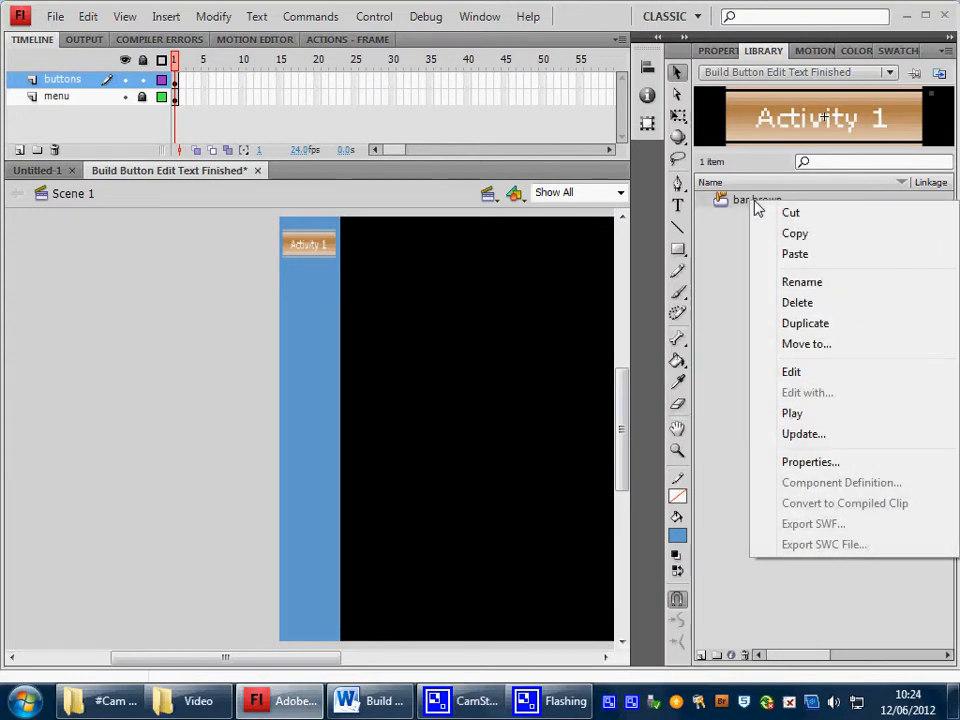
click(808, 285)
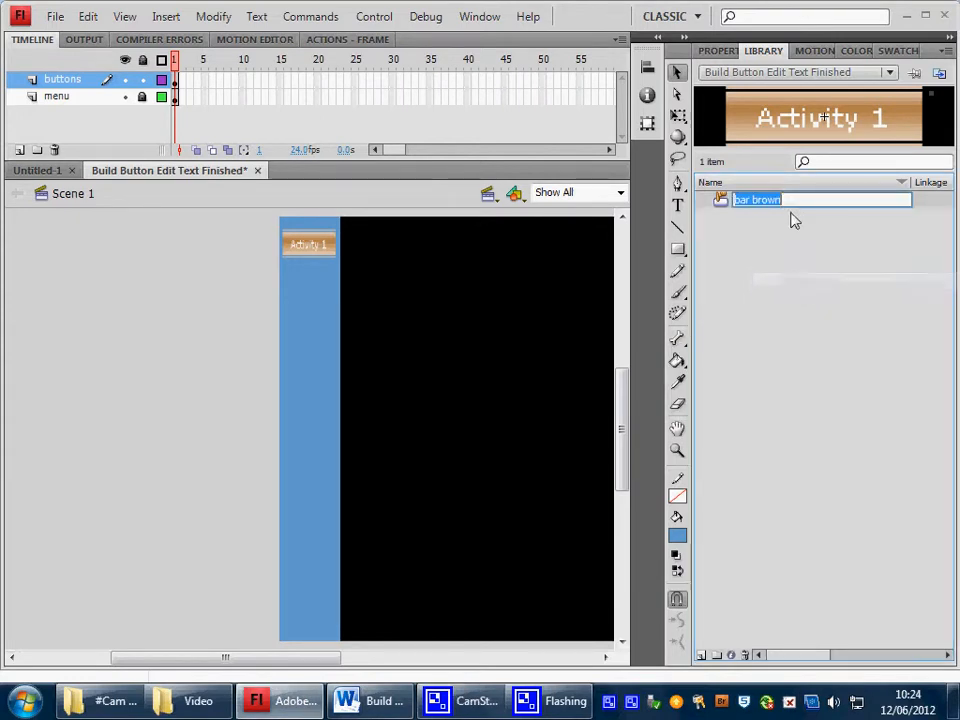
click(790, 199)
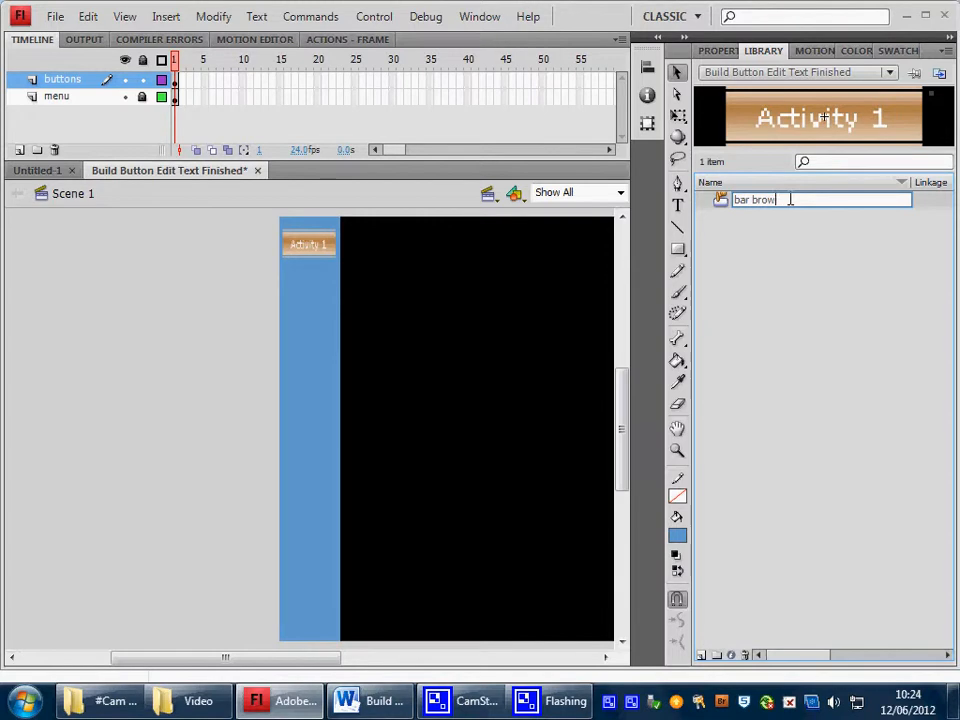
key(ctrl+a)
key(BackSpace)
click(784, 250)
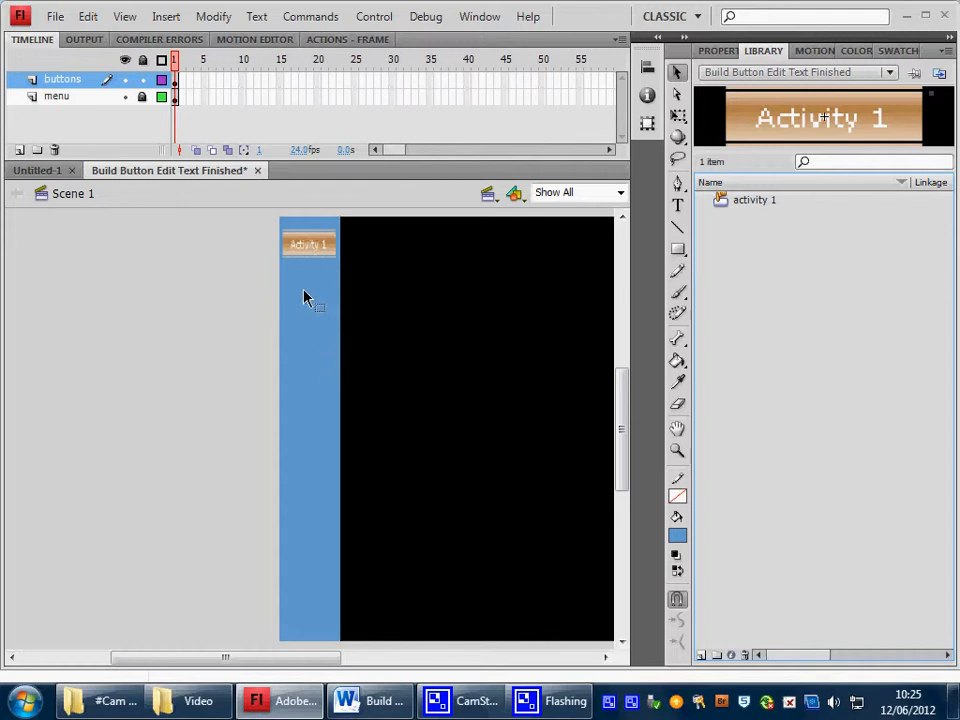
Duplicate the "activity 1" symbol as a button named "activity 2"
right_click(758, 207)
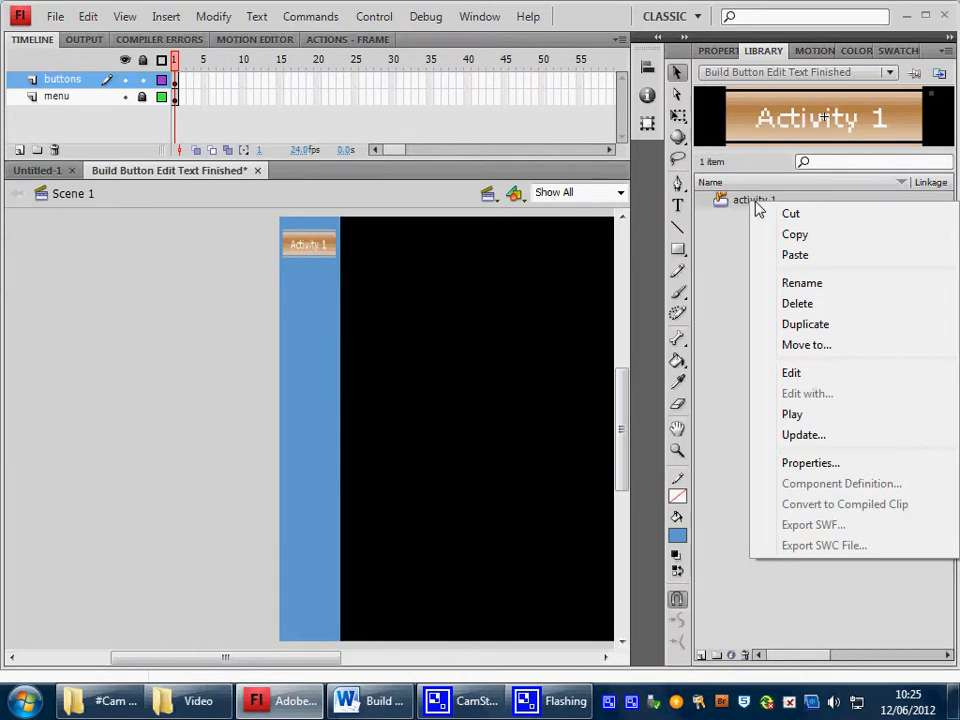
click(800, 326)
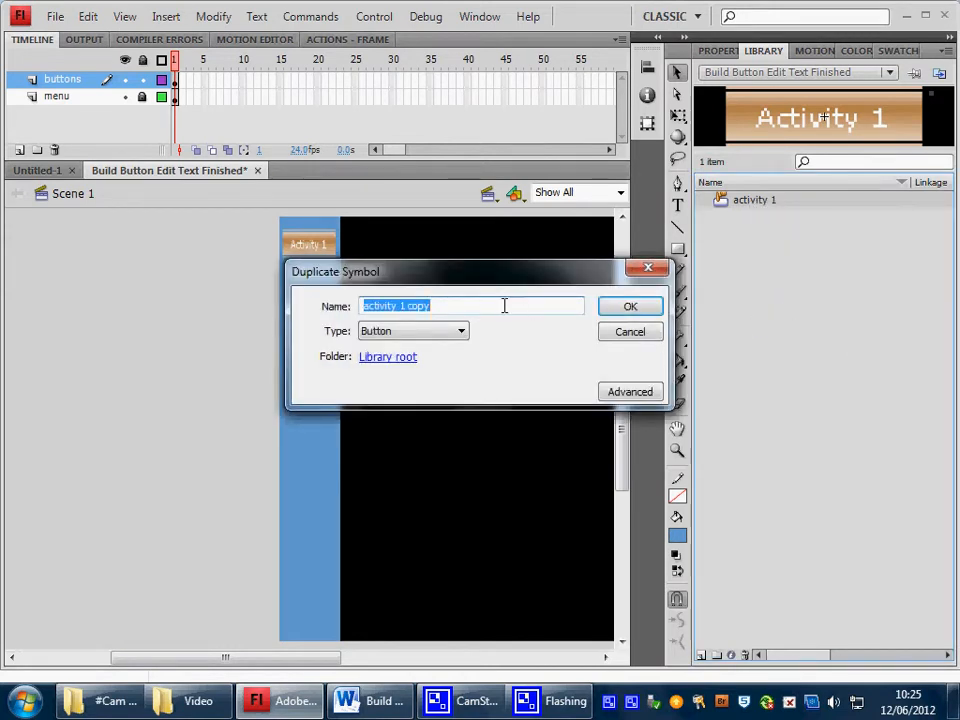
click(463, 307)
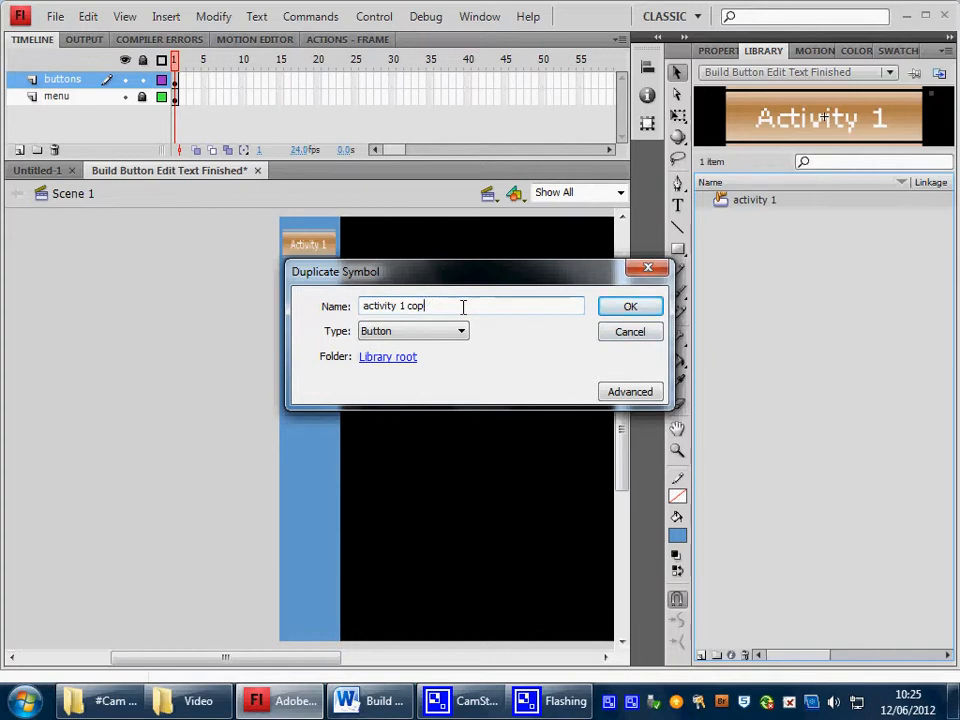
key(BackSpace)
click(611, 310)
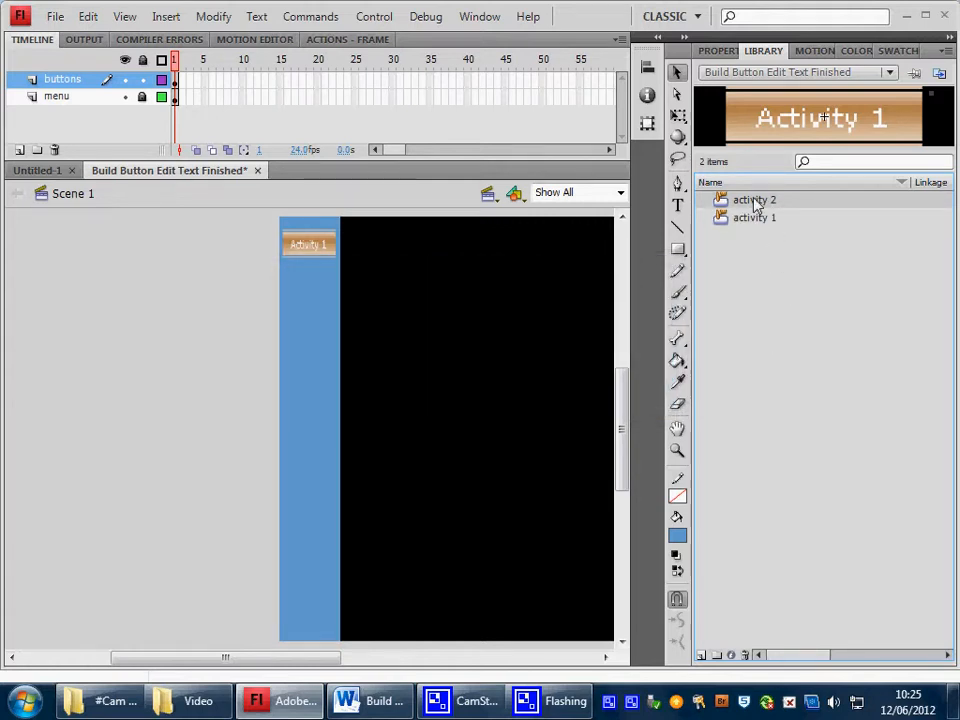
Place an instance of "activity 2" on the blue menu strip below the first button and set its height to 40
drag(752, 204, 314, 294)
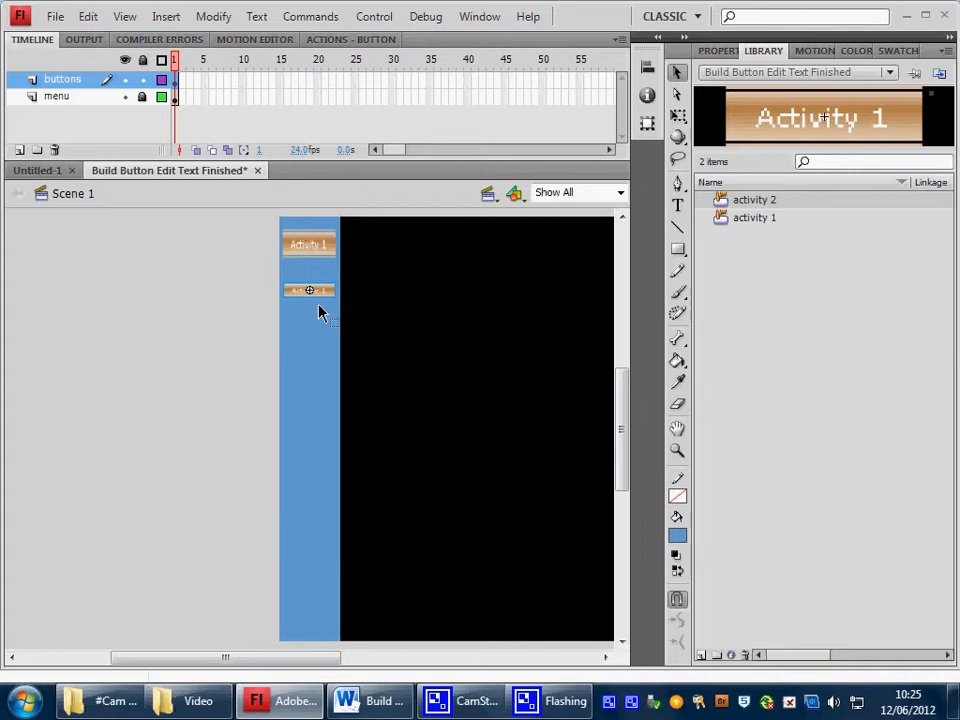
click(718, 53)
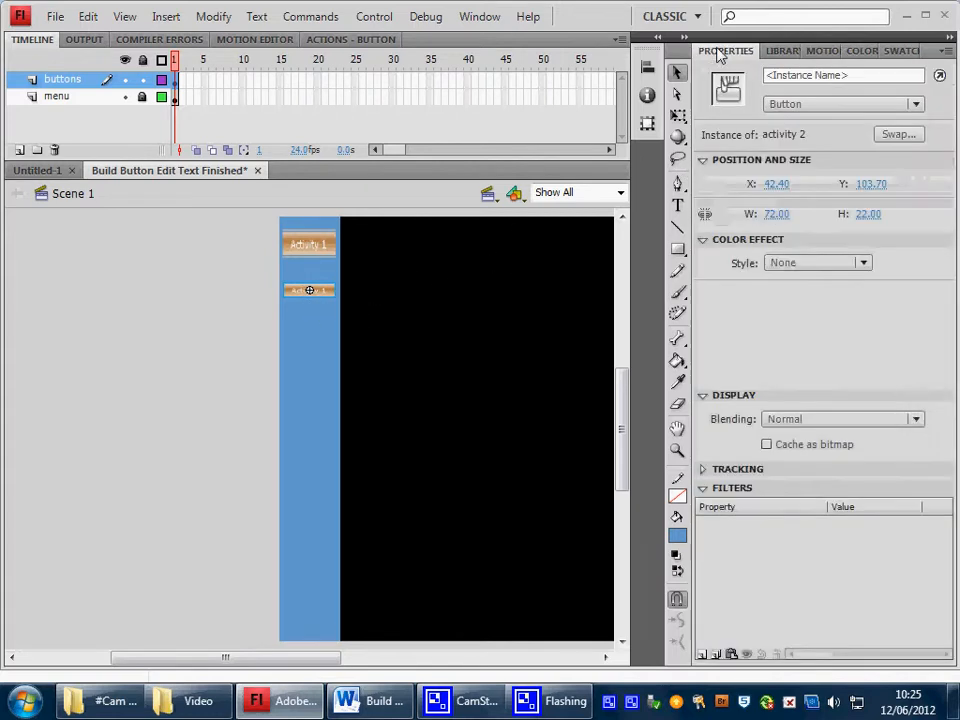
click(863, 212)
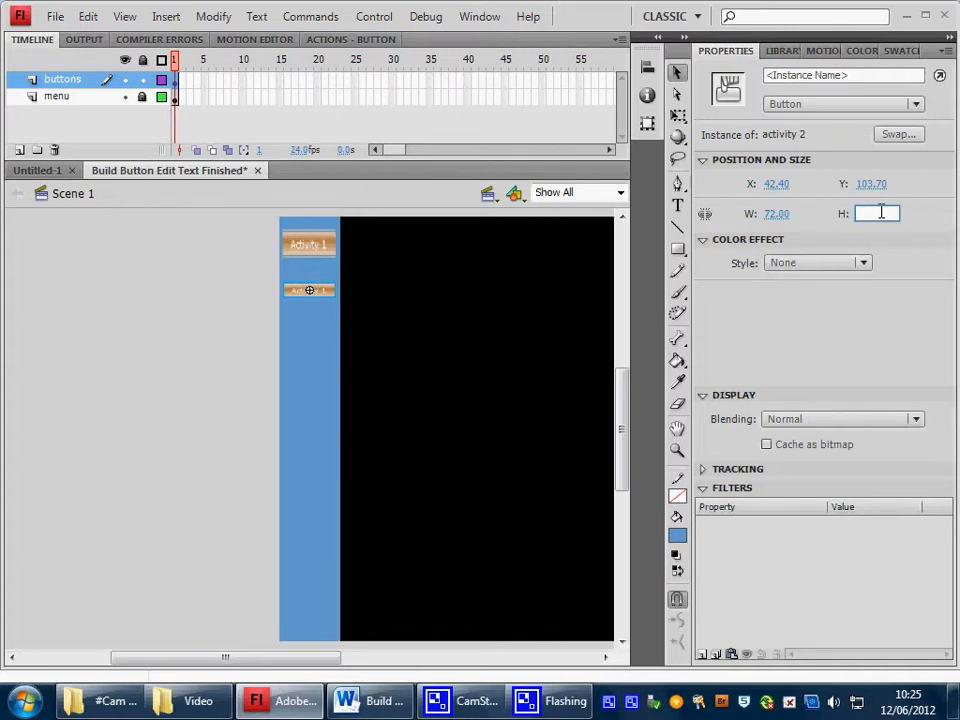
text(40)
key(Return)
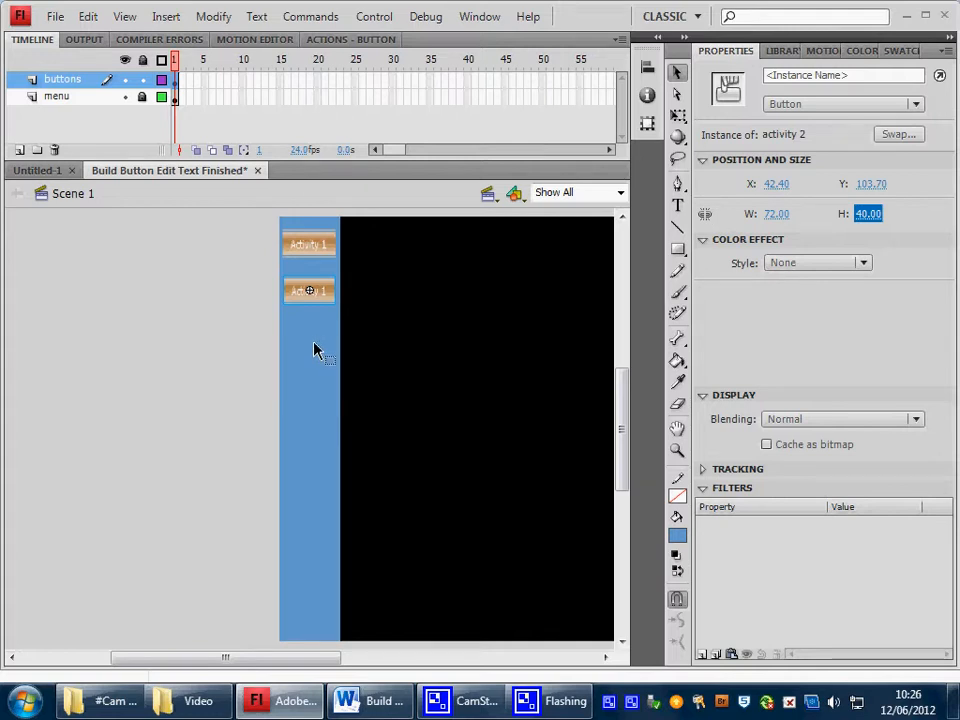
key(Down)
key(Up)
key(Up)
key(Down)
click(313, 328)
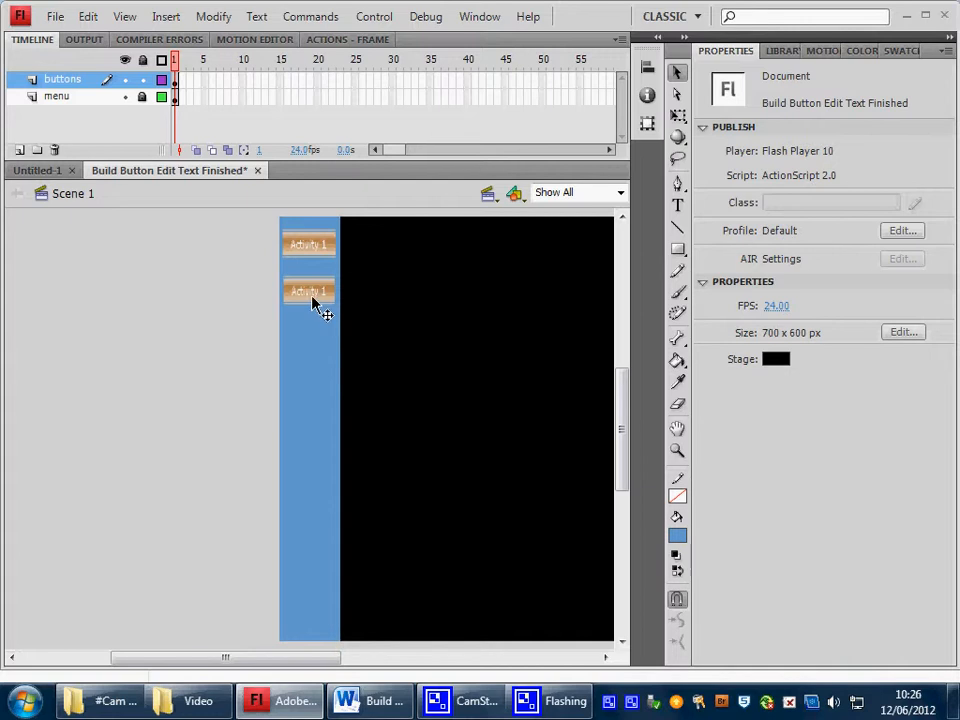
Edit the "activity 2" symbol, change its label text to "Activity 2", and return to Scene 1
double_click(313, 301)
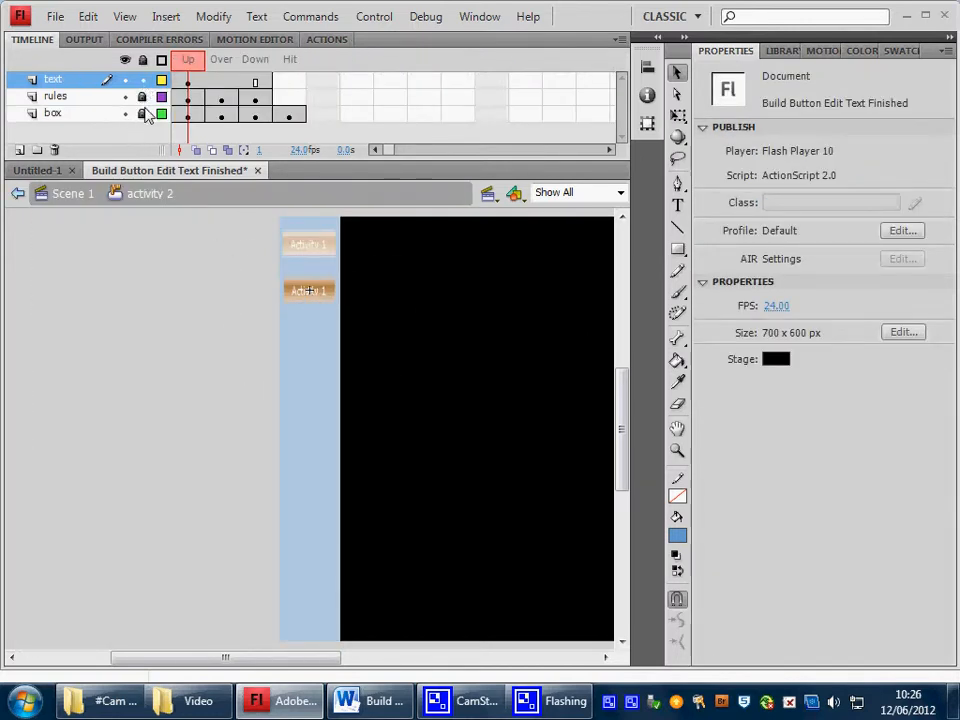
click(188, 82)
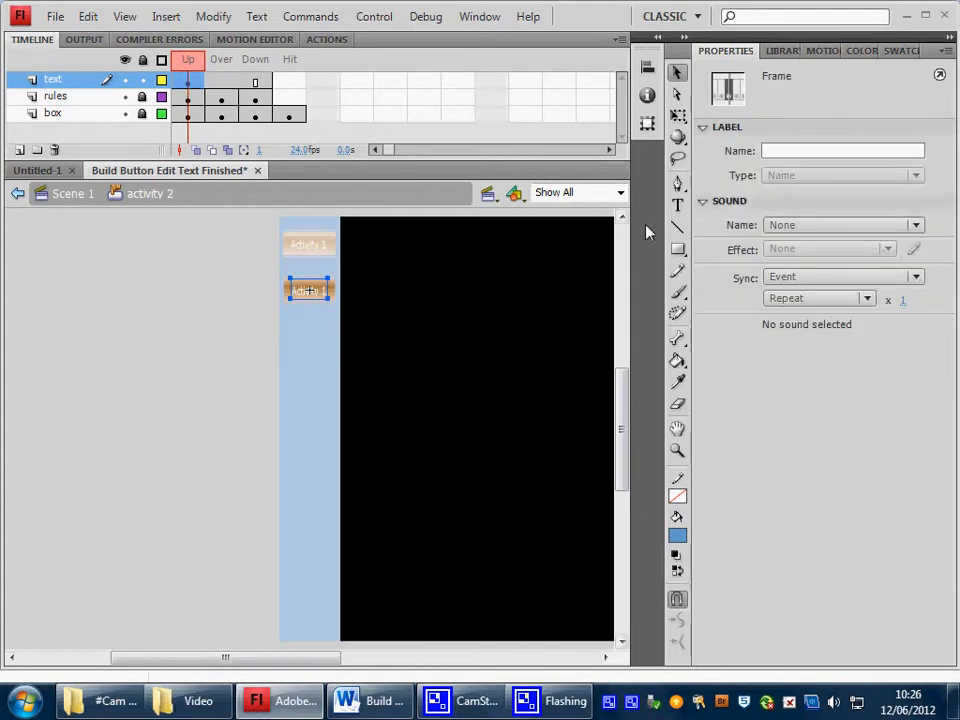
click(676, 206)
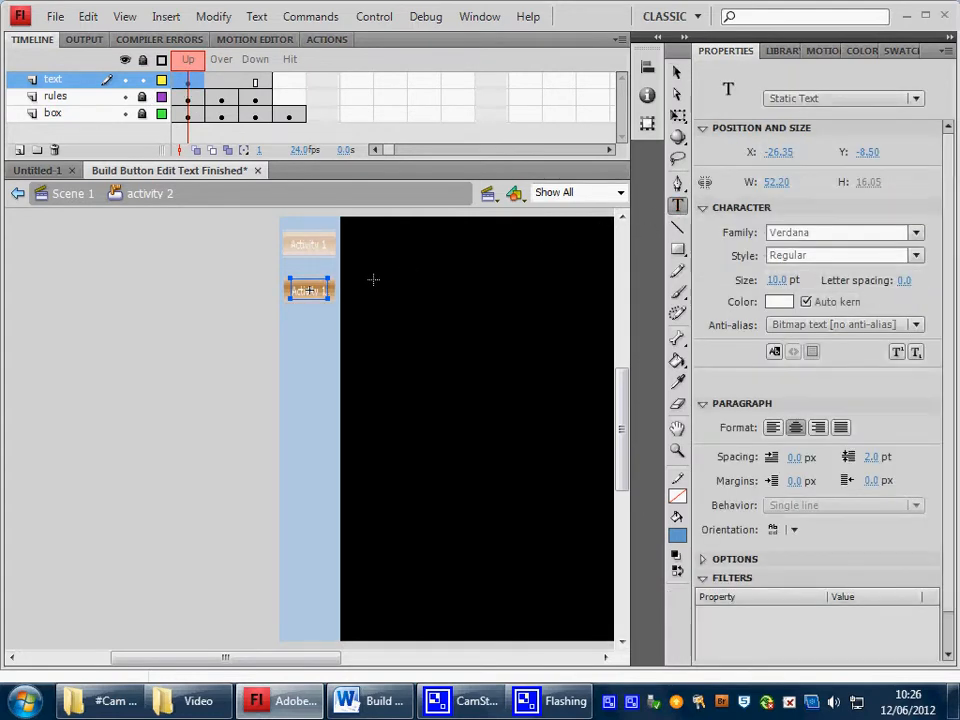
click(620, 192)
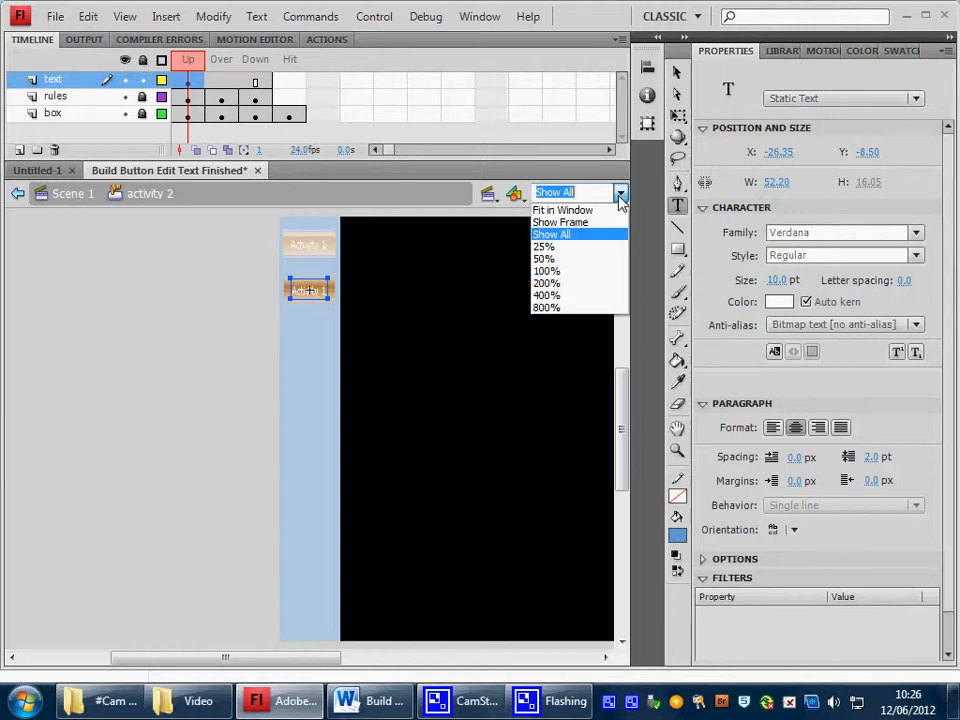
click(561, 286)
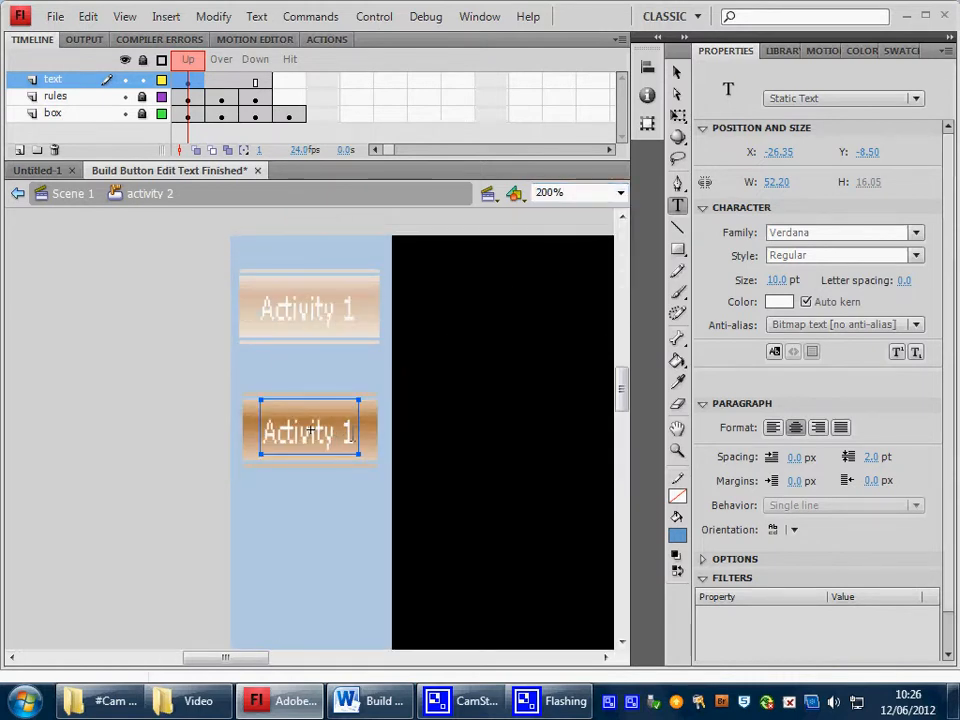
click(352, 432)
key(BackSpace)
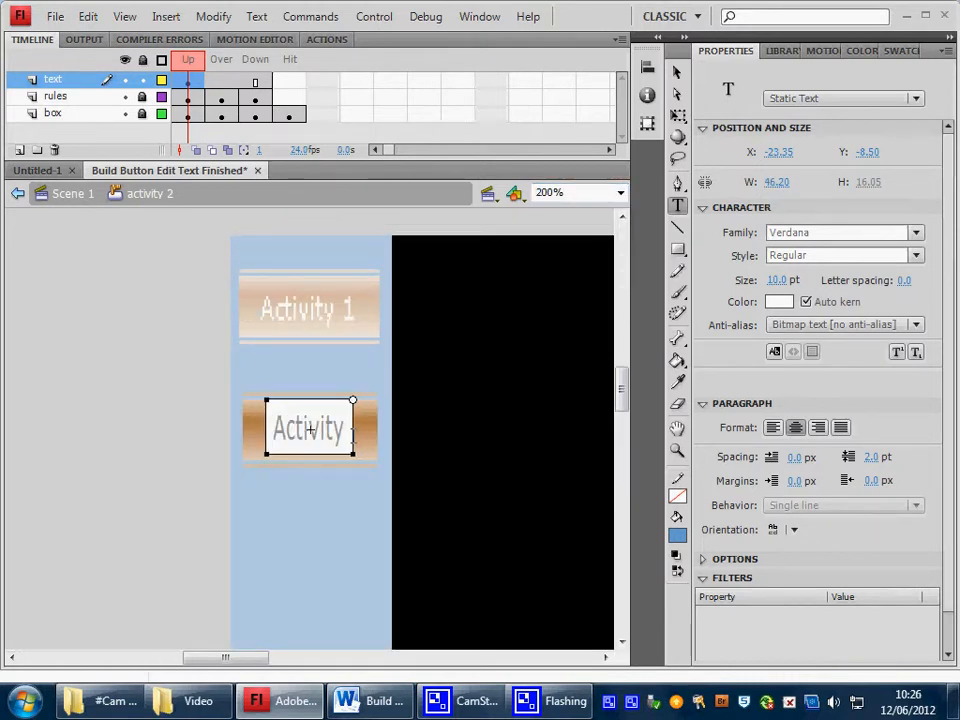
text(2)
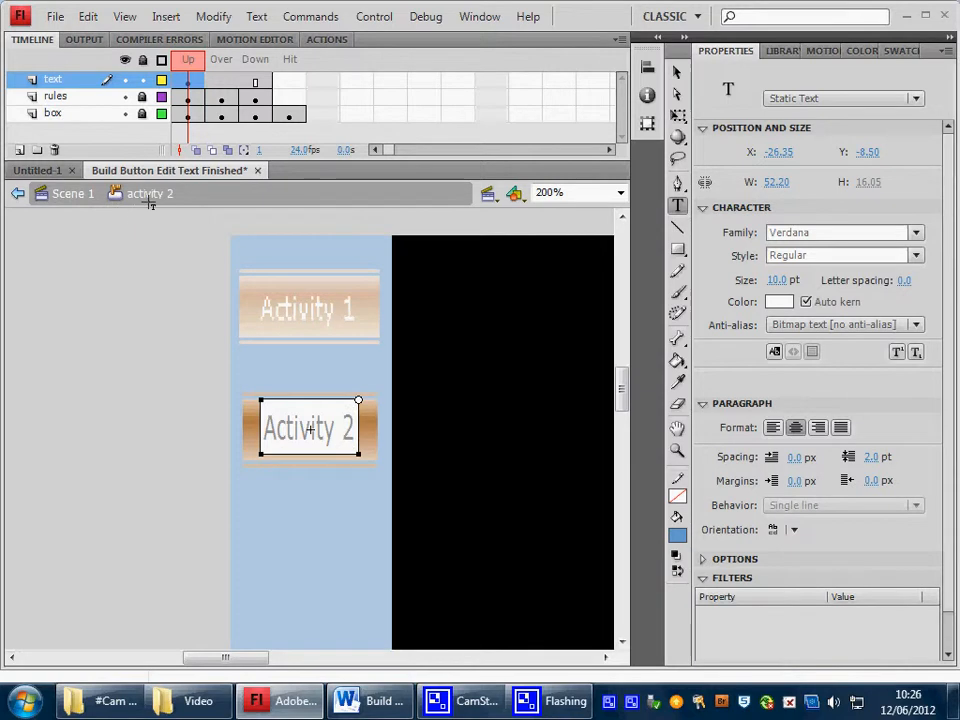
click(62, 196)
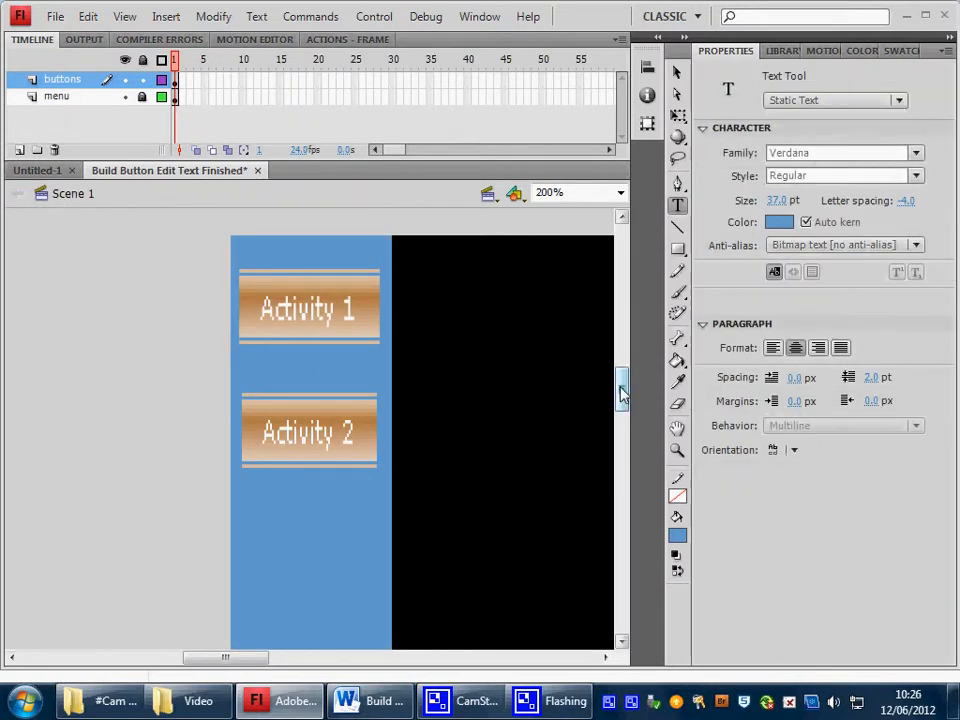
Duplicate the "activity 2" symbol as a button named "activity 3"
click(784, 51)
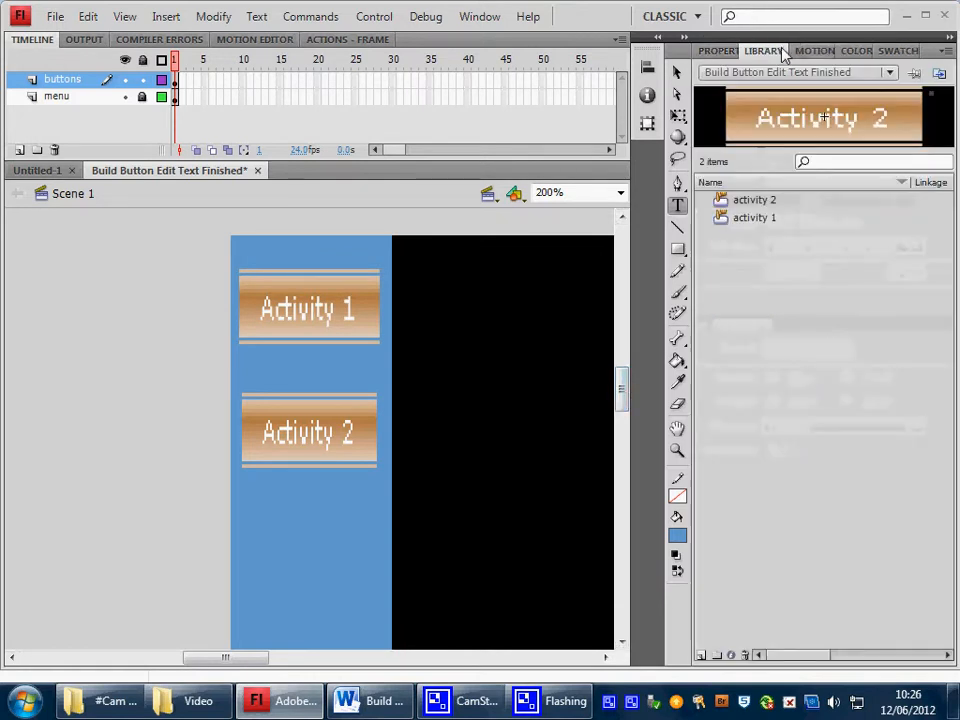
right_click(752, 205)
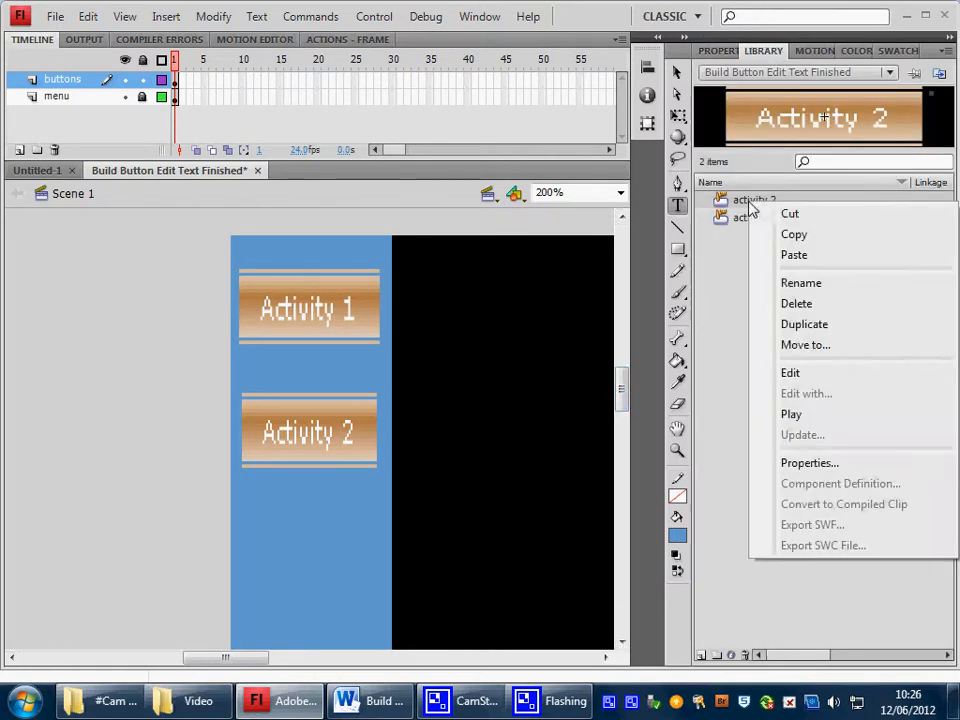
click(797, 327)
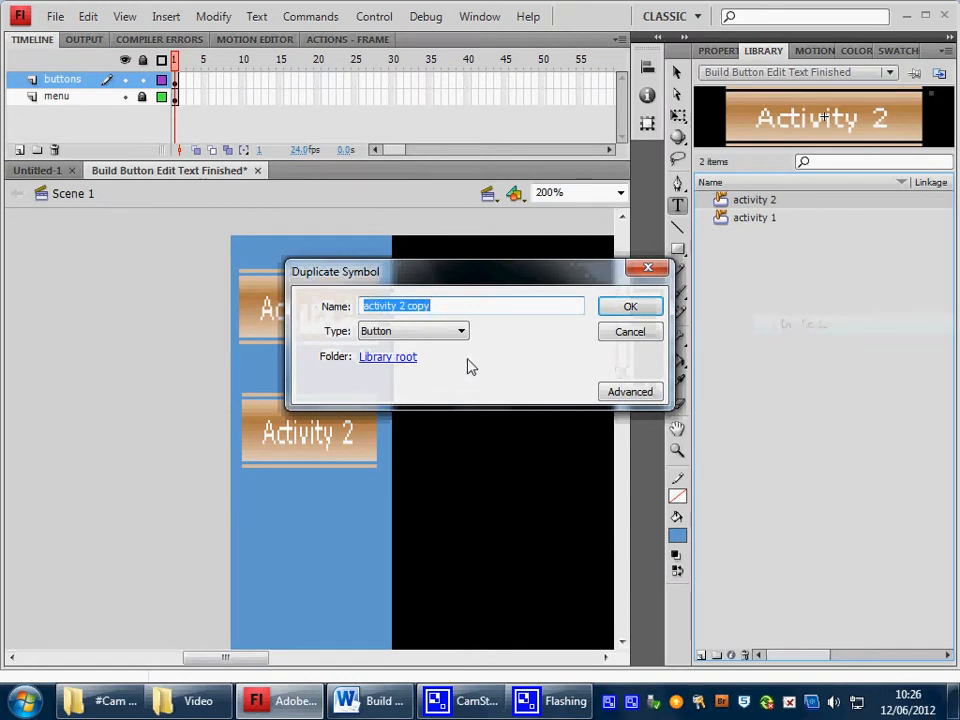
click(461, 306)
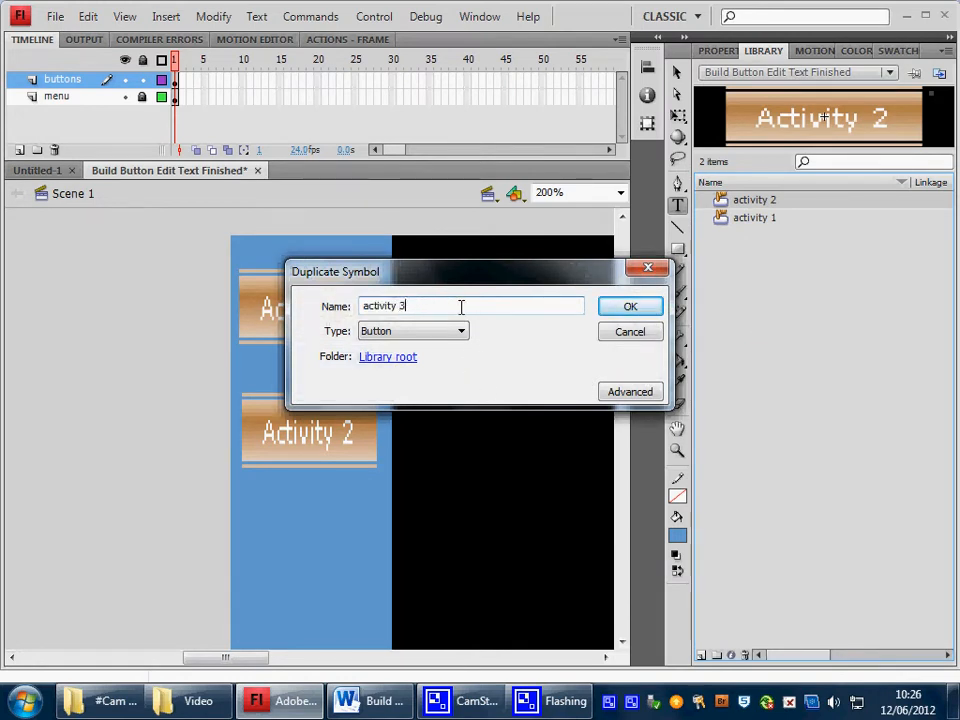
click(628, 307)
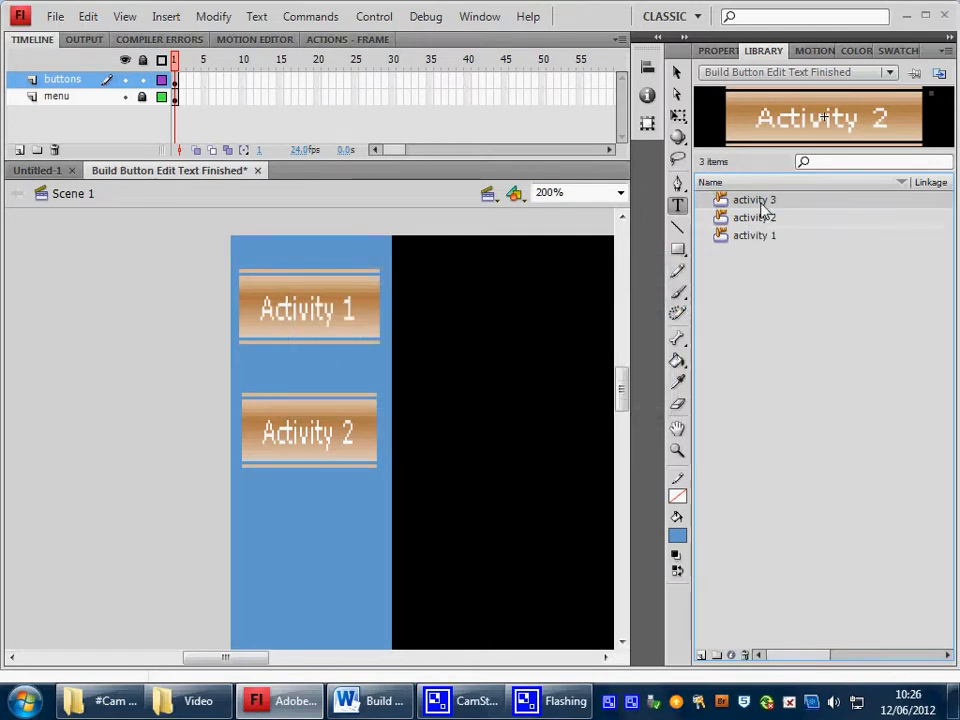
Place an instance of "activity 3" on the menu strip below the second button and set its height to 40
drag(762, 206, 312, 556)
click(717, 52)
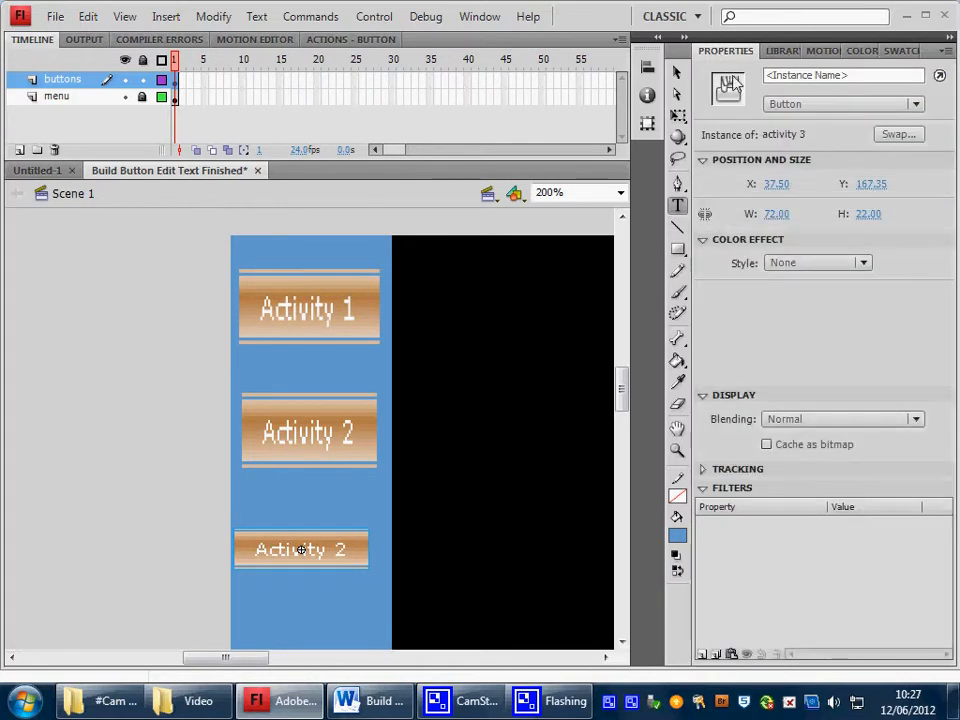
click(866, 213)
text(22)
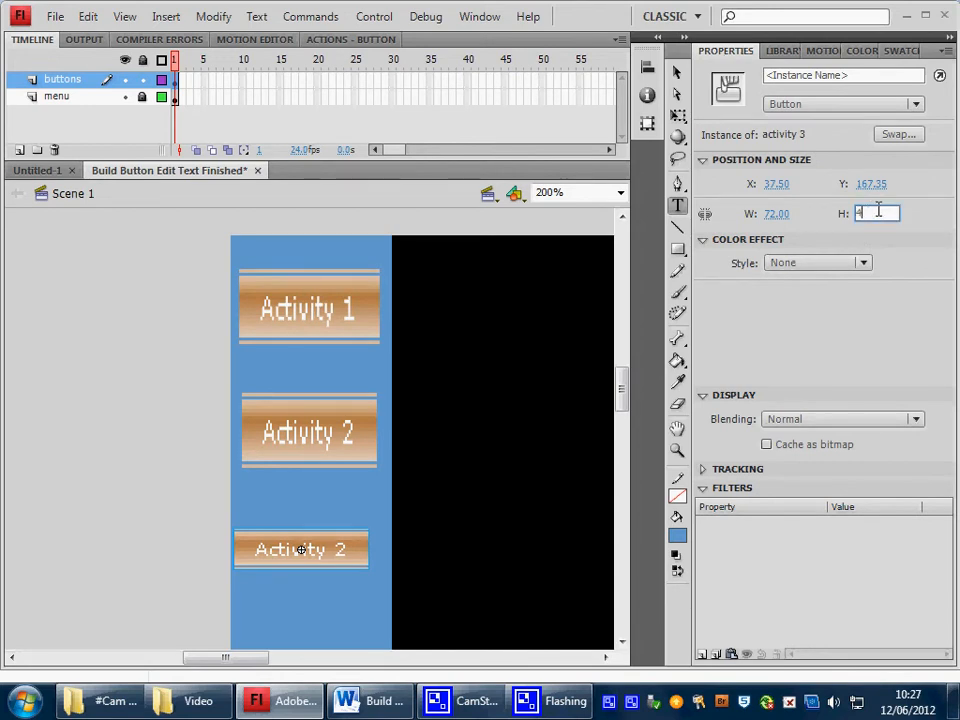
text(0)
key(Return)
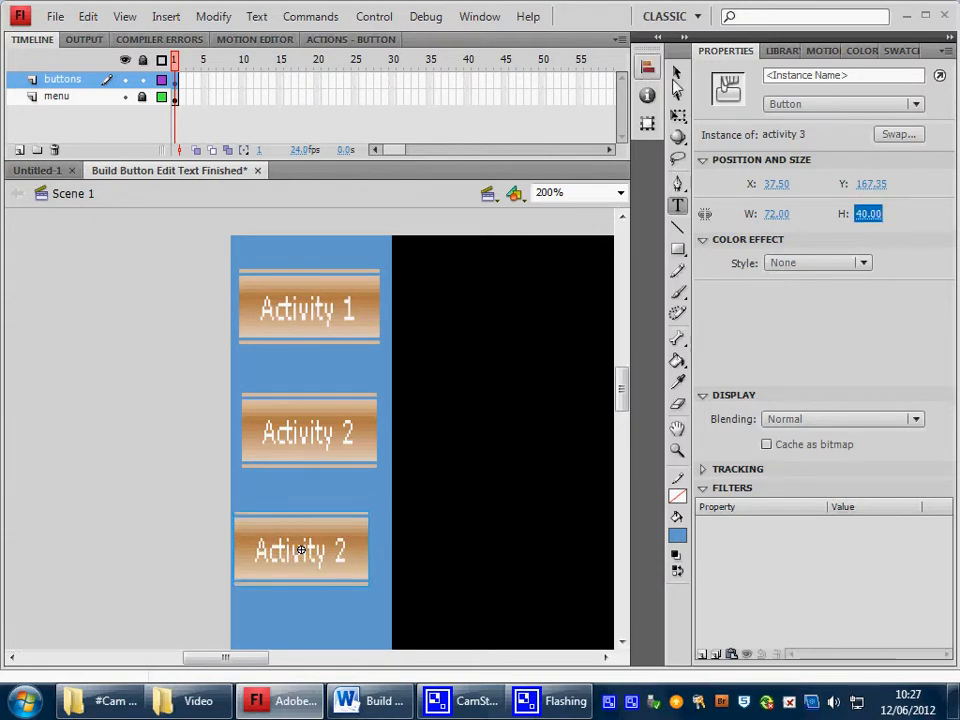
Nudge the third button right on the menu strip to an X position of about 44
key(v)
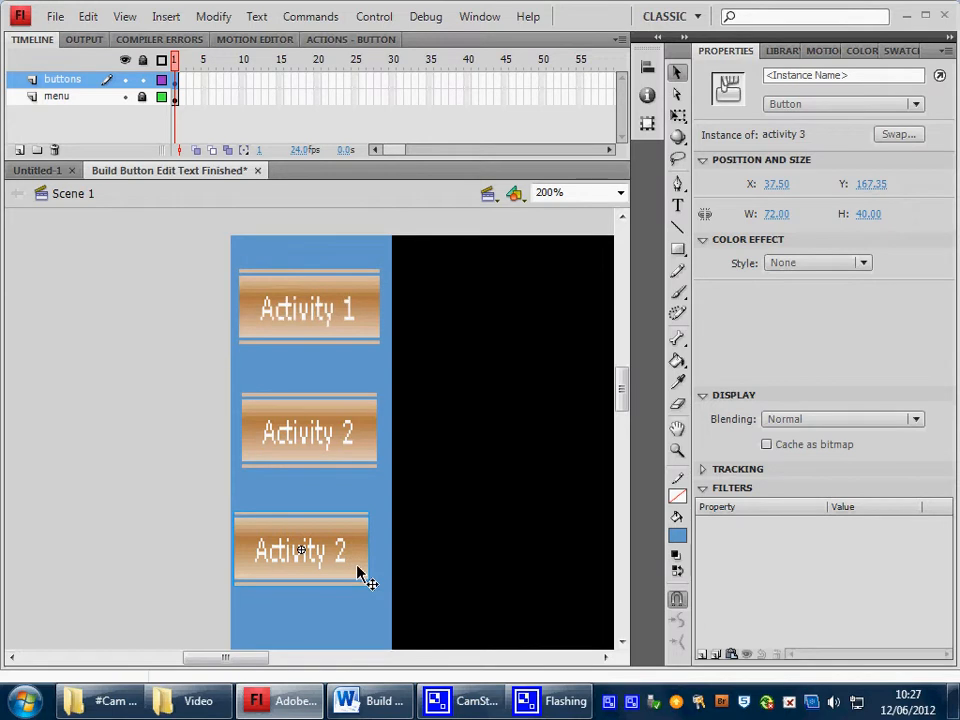
key(Right)
key(Right)
key(Right)
key(Right)
key(Right)
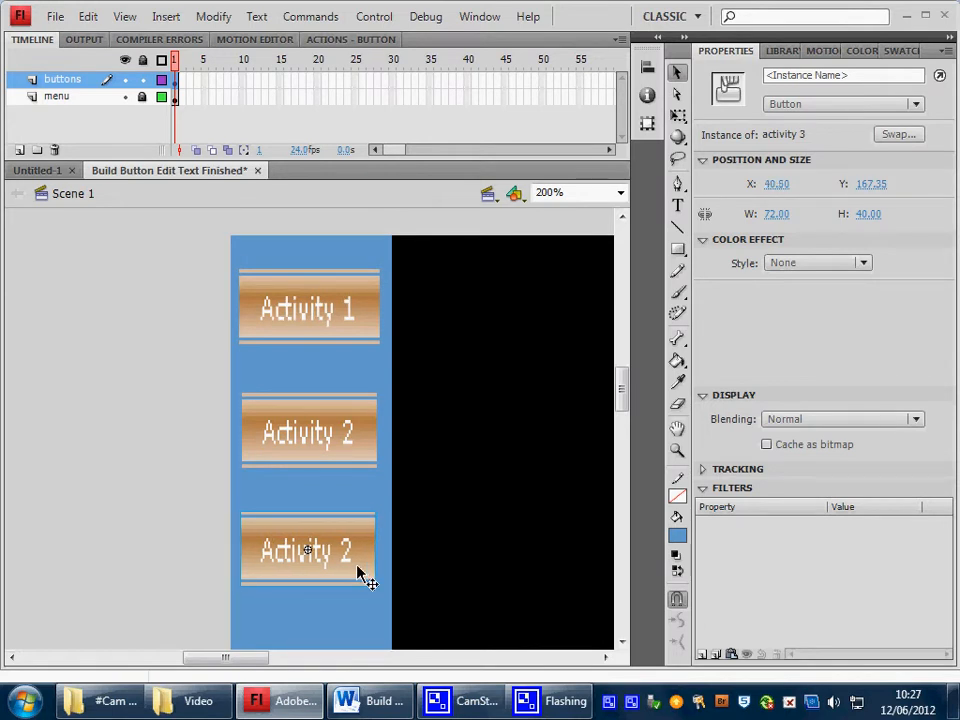
key(Right)
key(Right)
key(Right)
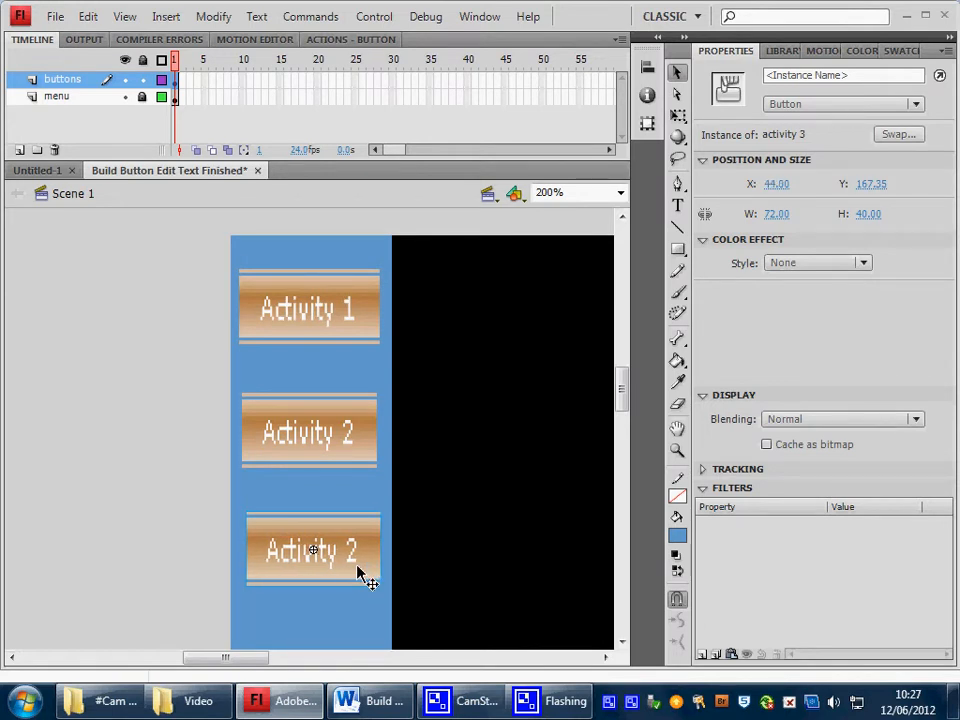
Nudge the second button slightly right toward alignment with the third button, and select the Activity 1 button
click(365, 447)
key(Right)
key(Right)
key(Right)
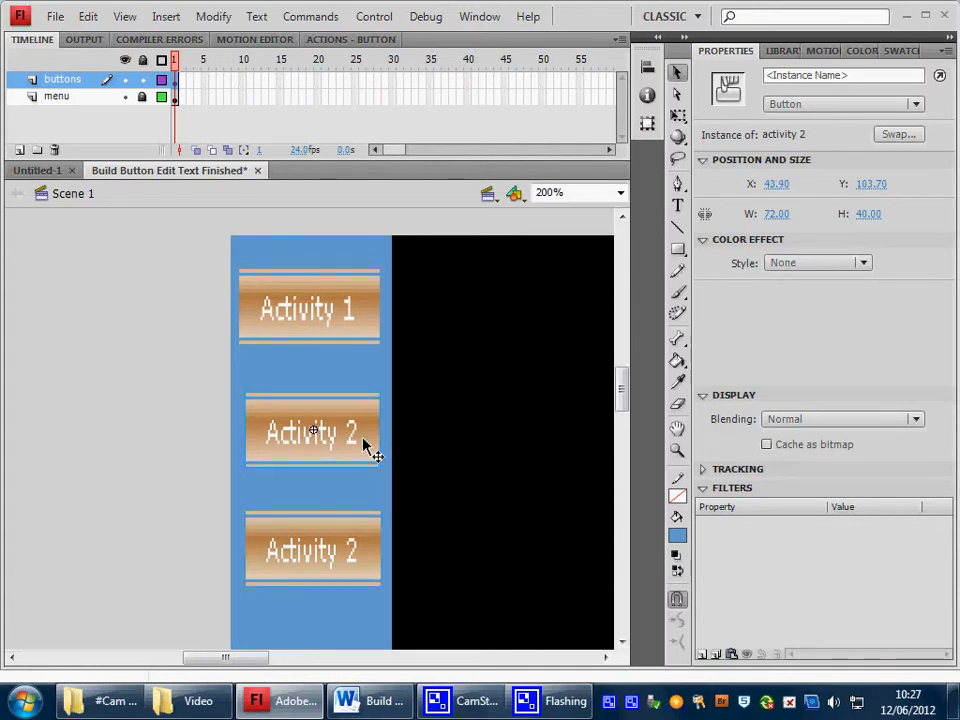
click(362, 305)
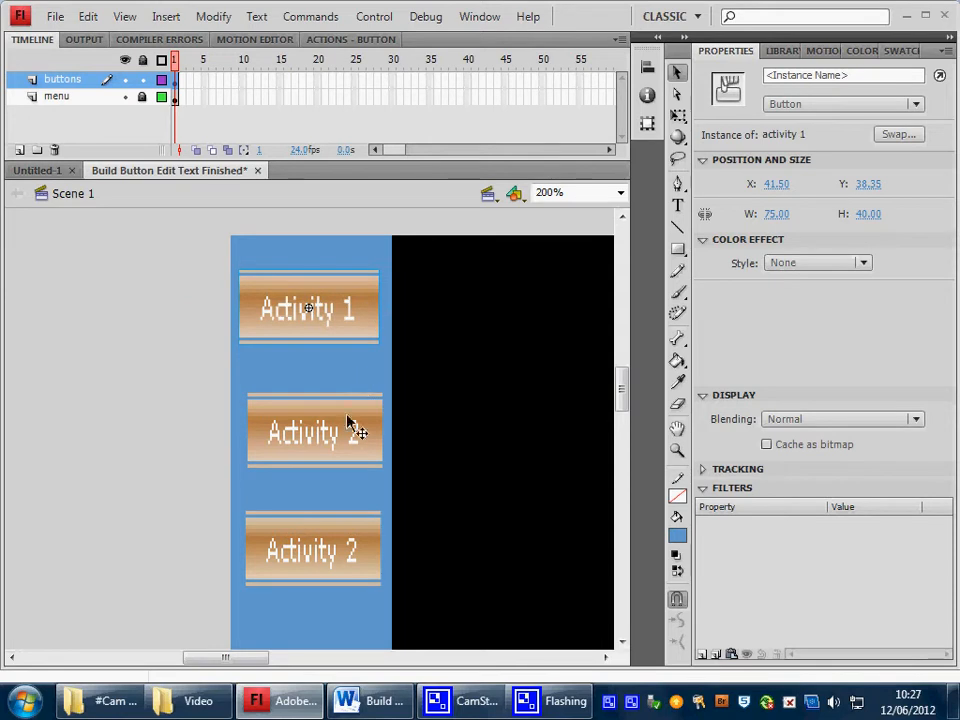
Nudge the Activity 1 button up and right on the menu strip to X 43.50 and Y 33.85
key(Up)
key(Up)
key(Up)
key(Up)
key(Up)
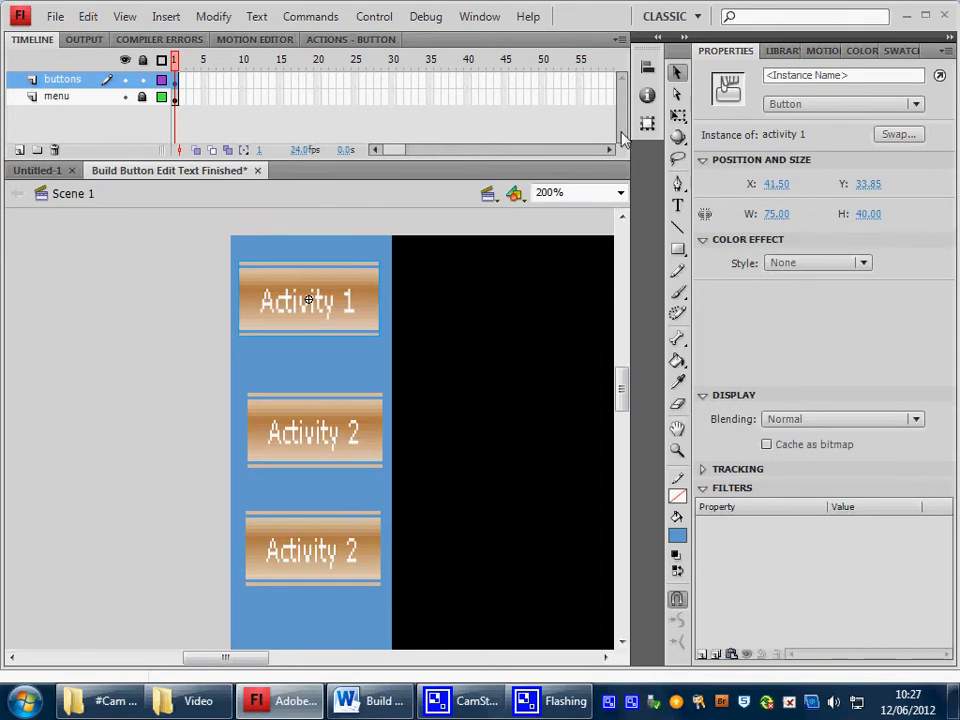
key(Right)
key(Right)
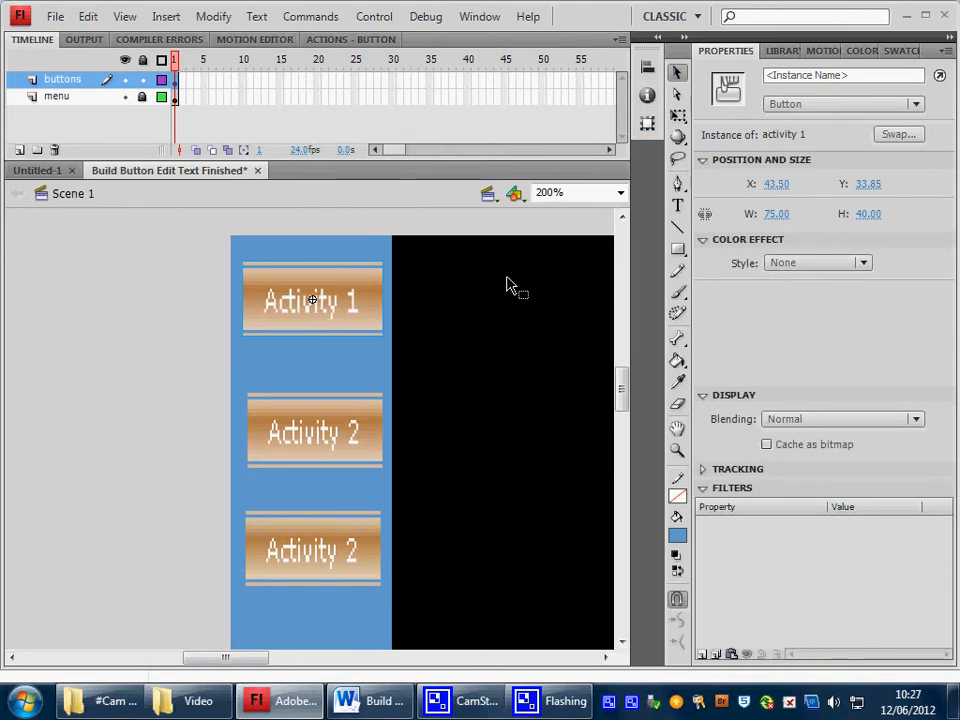
Select each of the three menu buttons in turn to compare their widths, heights and positions
click(315, 456)
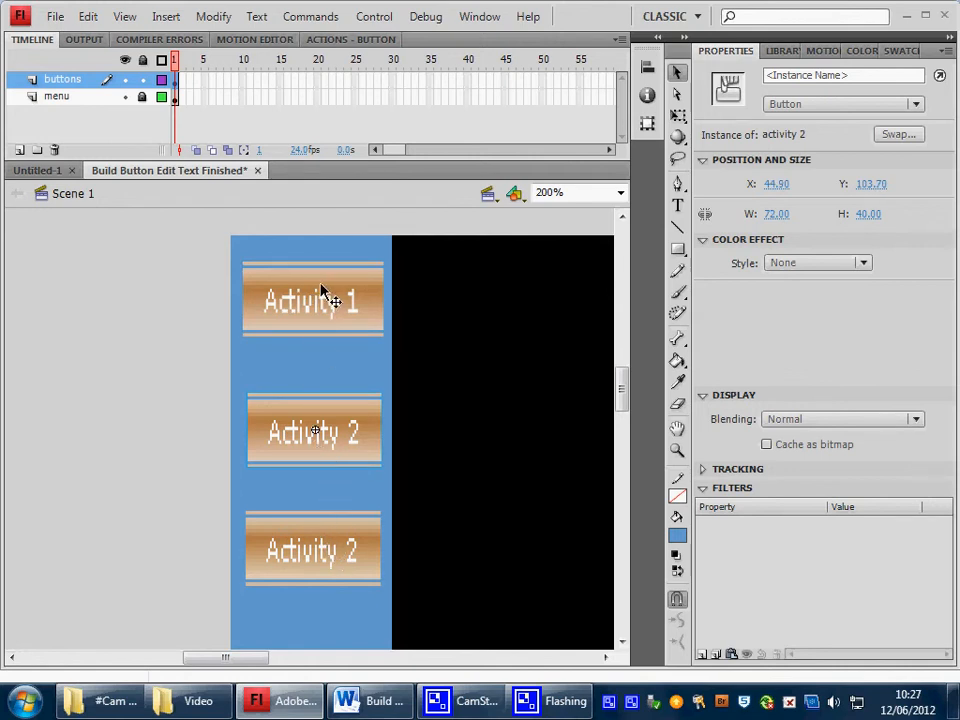
click(322, 293)
click(336, 439)
click(327, 514)
click(317, 300)
click(321, 445)
click(318, 563)
Set the width of both the second and third menu buttons to 75 to match the Activity 1 button
click(326, 439)
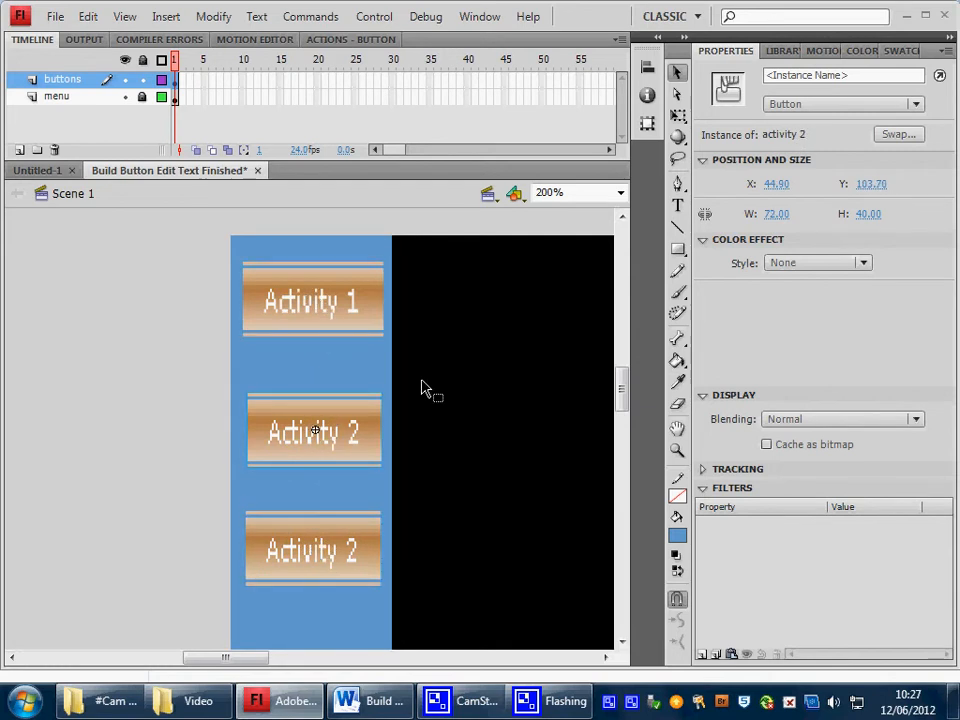
click(780, 213)
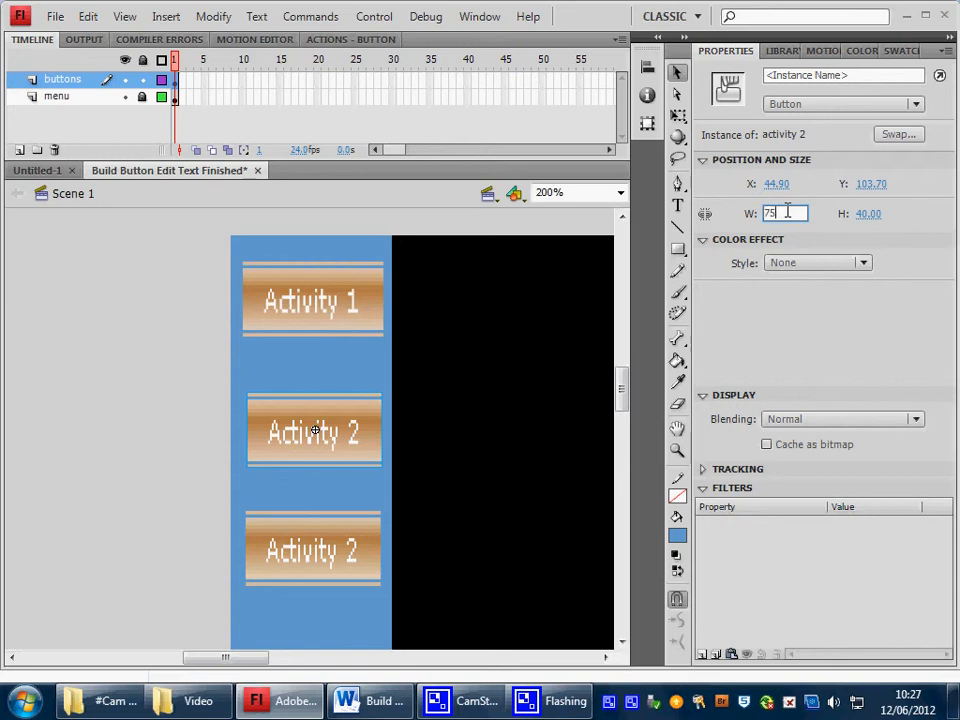
click(369, 551)
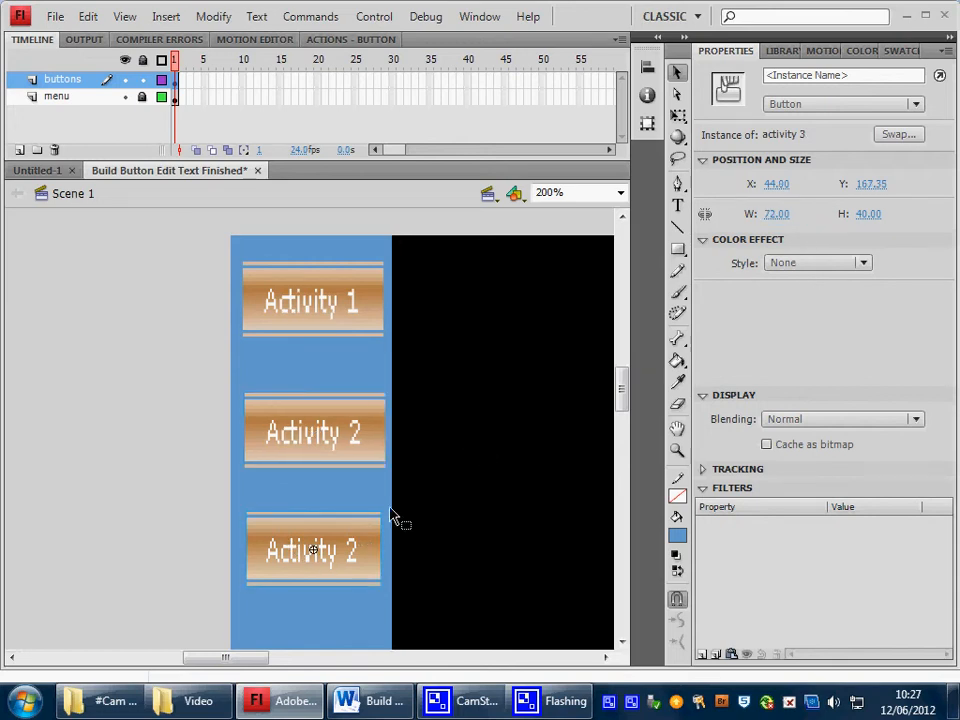
click(776, 213)
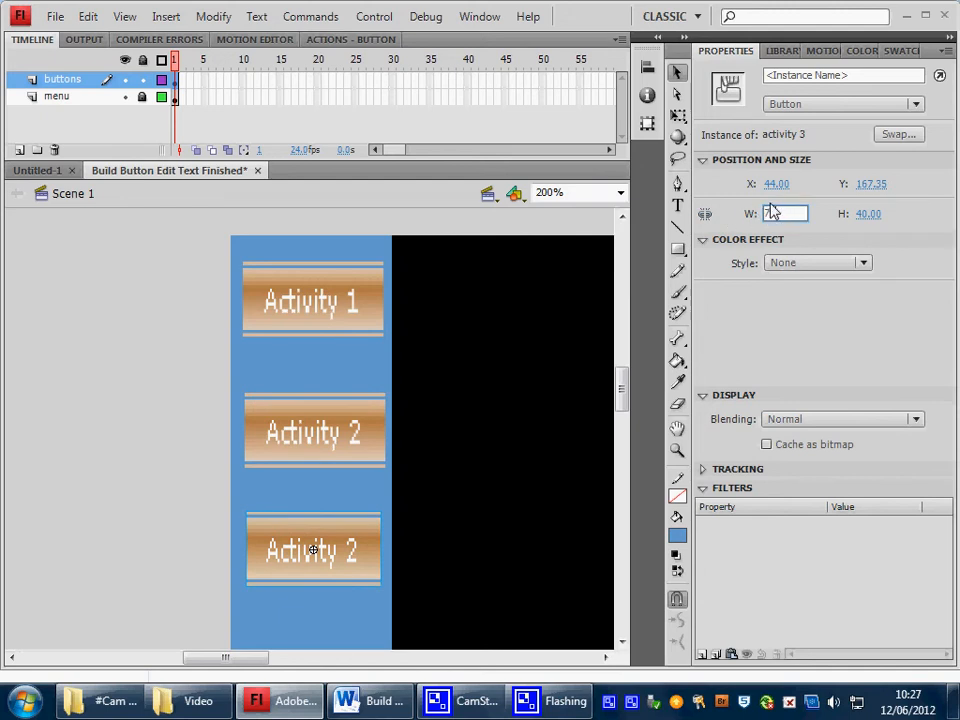
text(75)
key(Return)
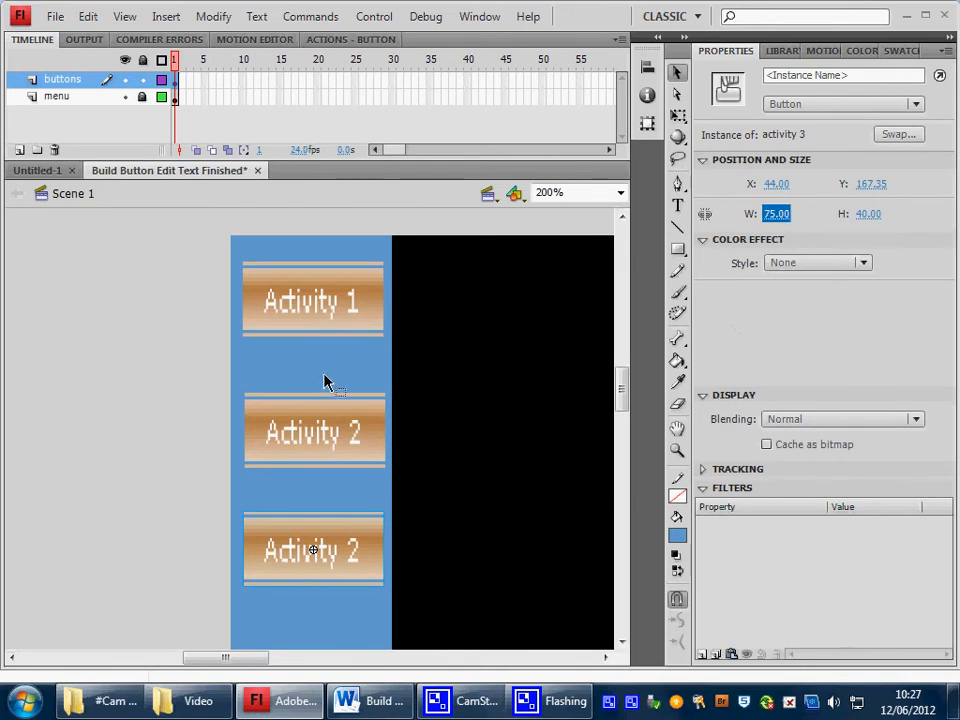
Nudge the second button up to a Y position of 101.70 to even out the spacing, and deselect it
click(336, 428)
key(Up)
key(Up)
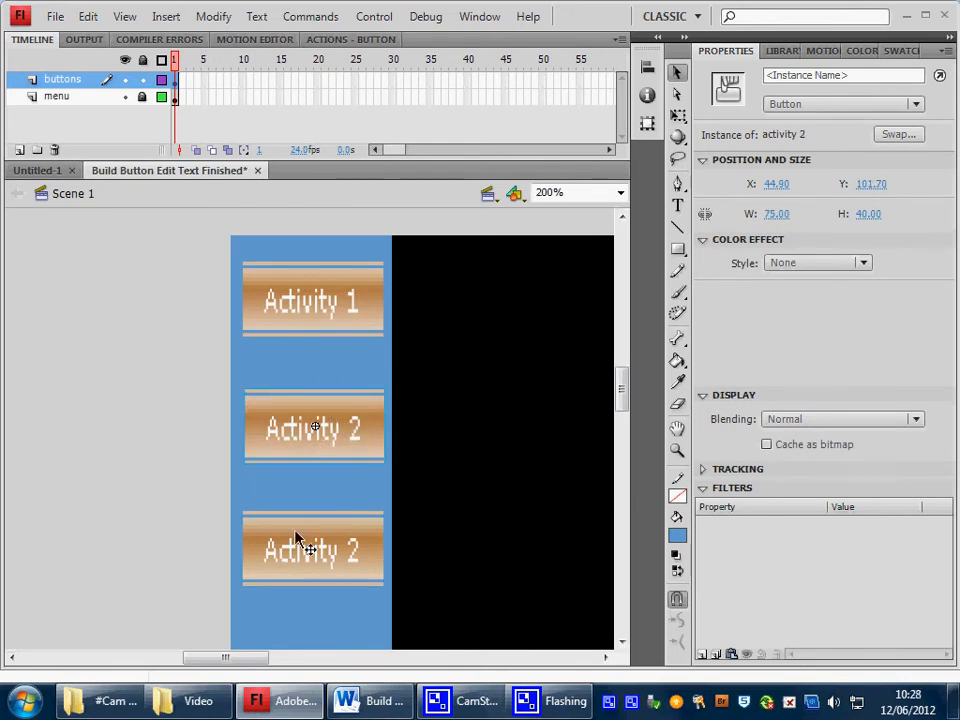
click(202, 446)
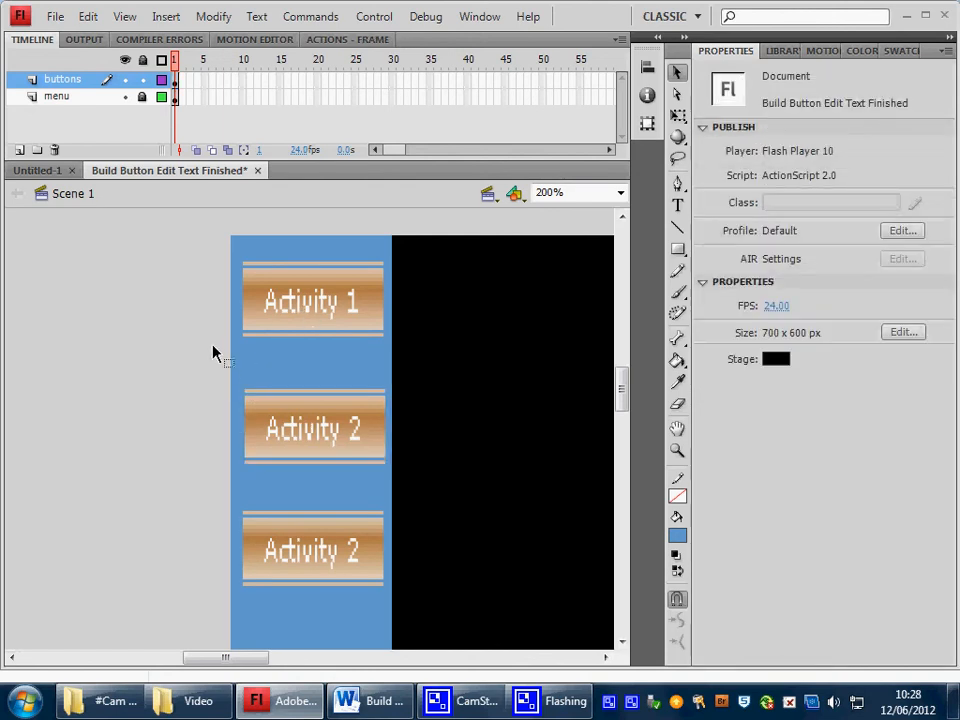
Edit the third button's symbol in place to make its label read "Activity 3", and return to Scene 1
double_click(358, 550)
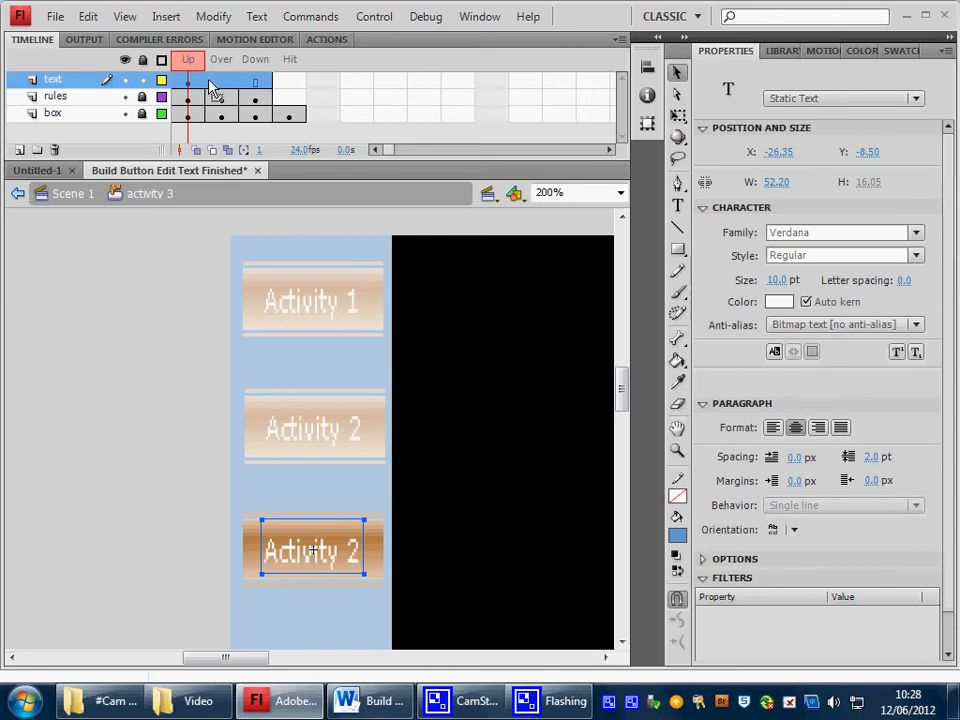
click(676, 206)
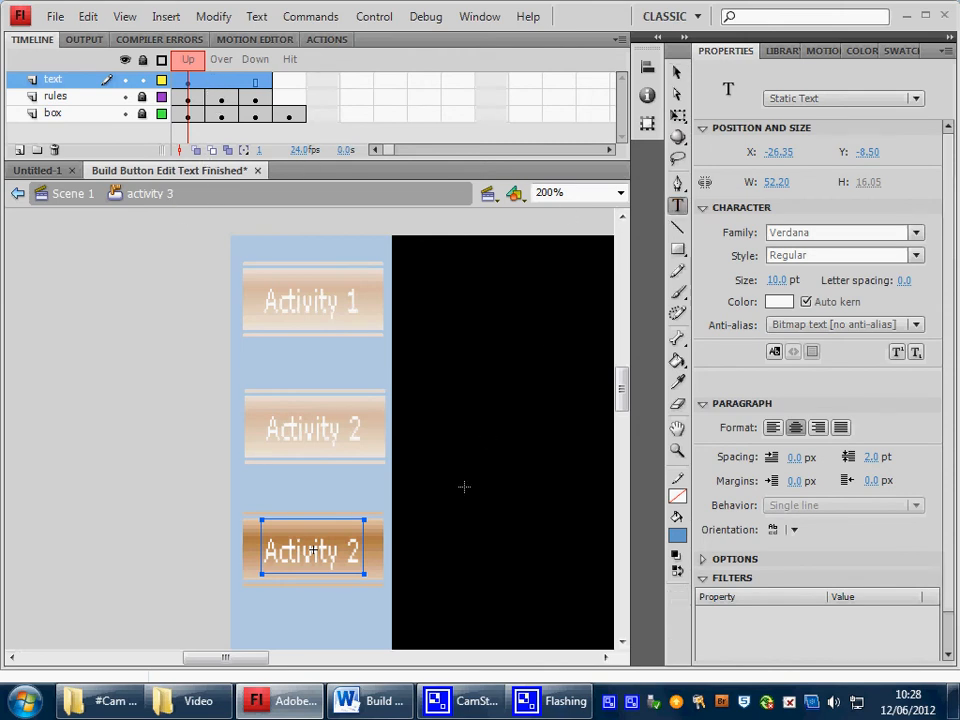
click(313, 549)
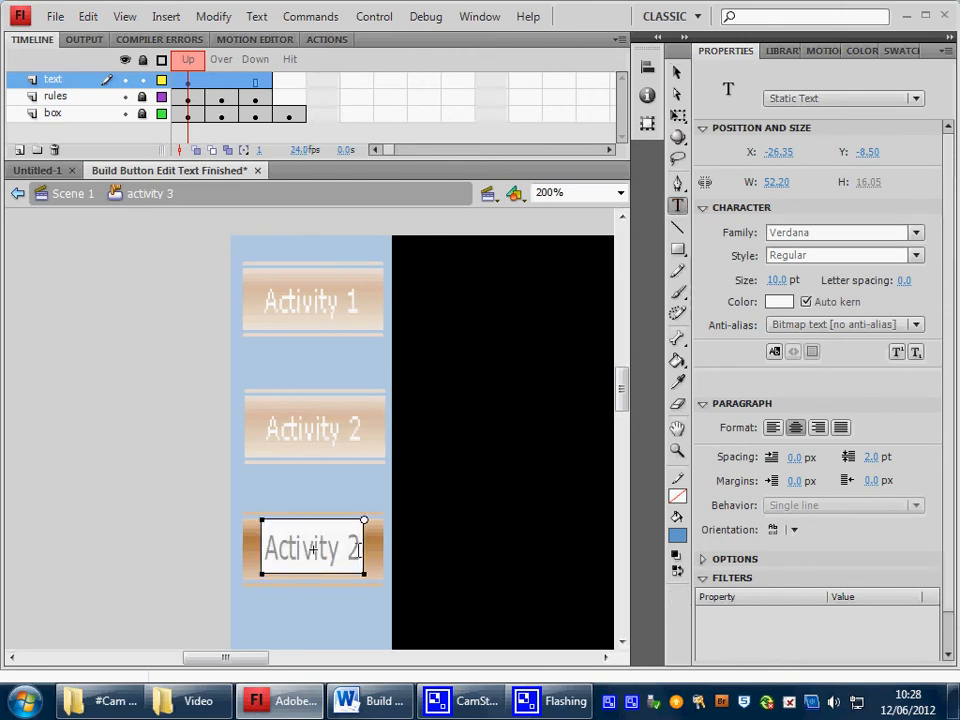
key(BackSpace)
text(3)
click(72, 195)
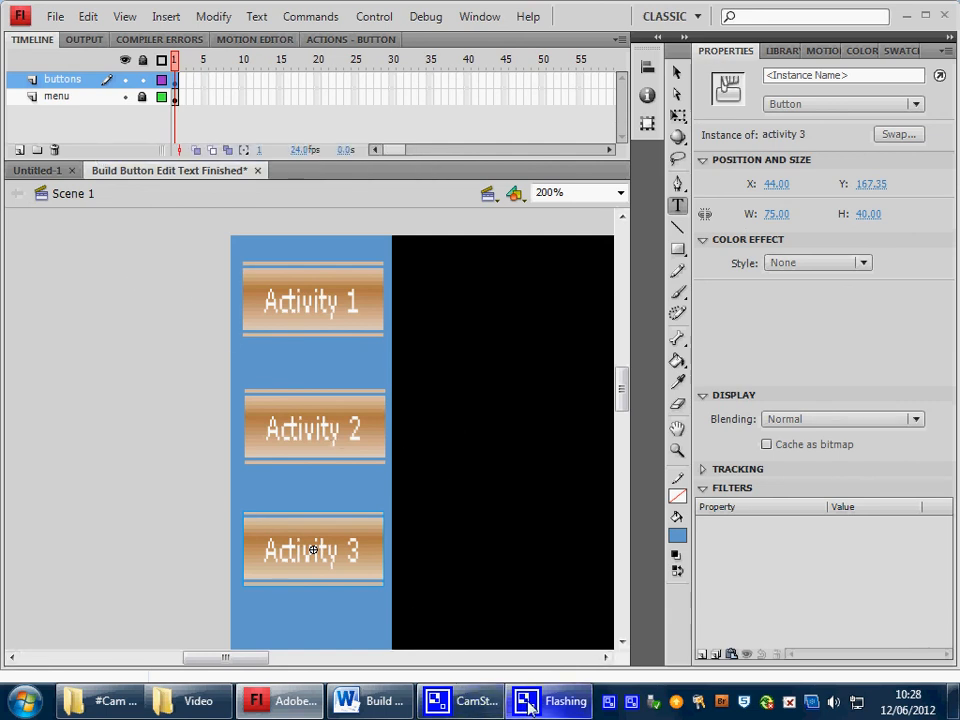
click(482, 702)
click(733, 397)
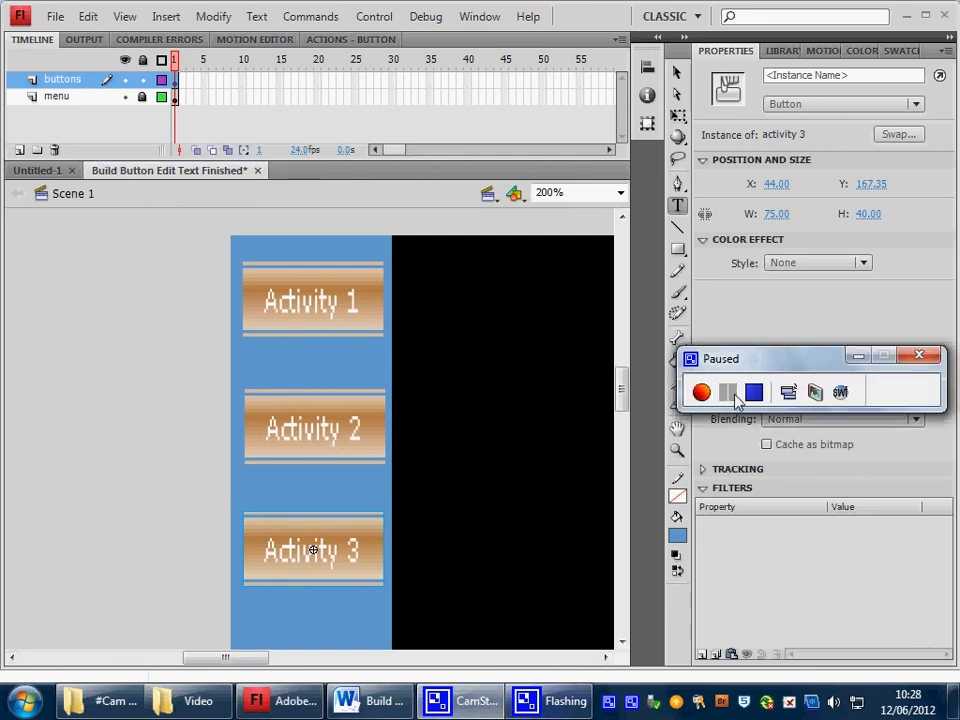
click(702, 394)
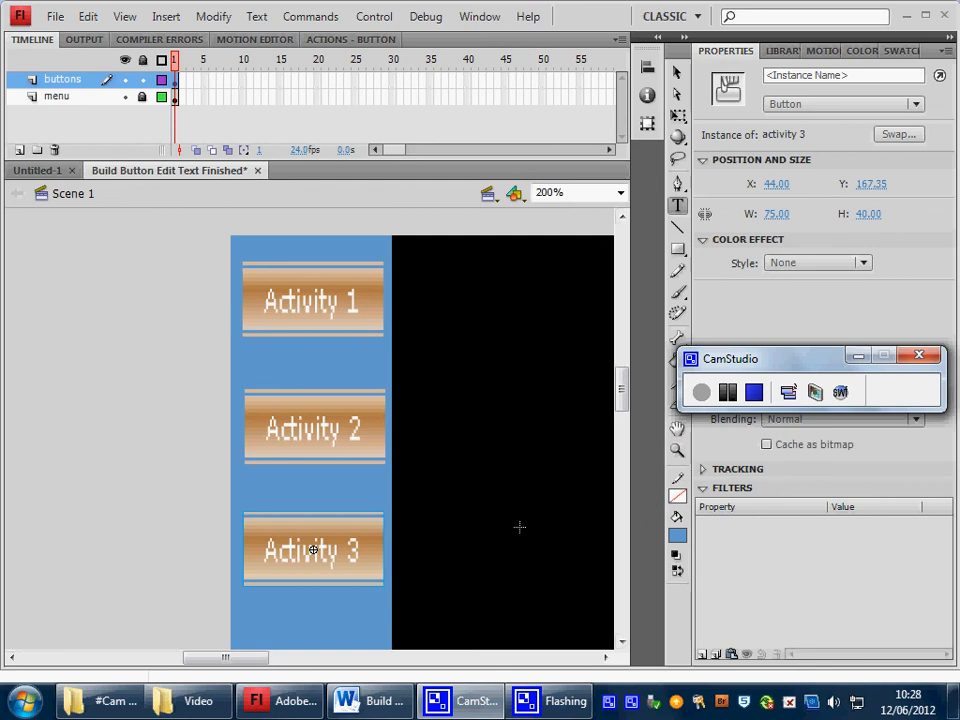